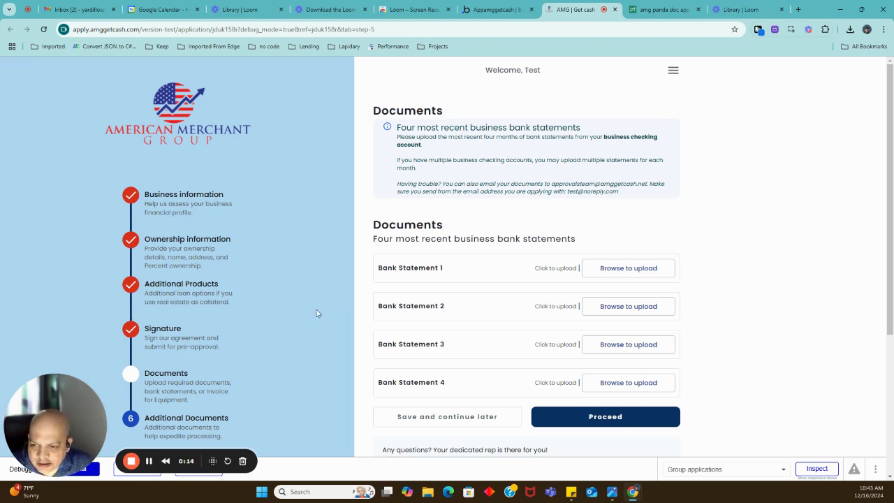
Jump back to step 4, Signature, from the left progress sidebar to load the prefilled PandaDoc document.
scroll(305, 314, down, 2)
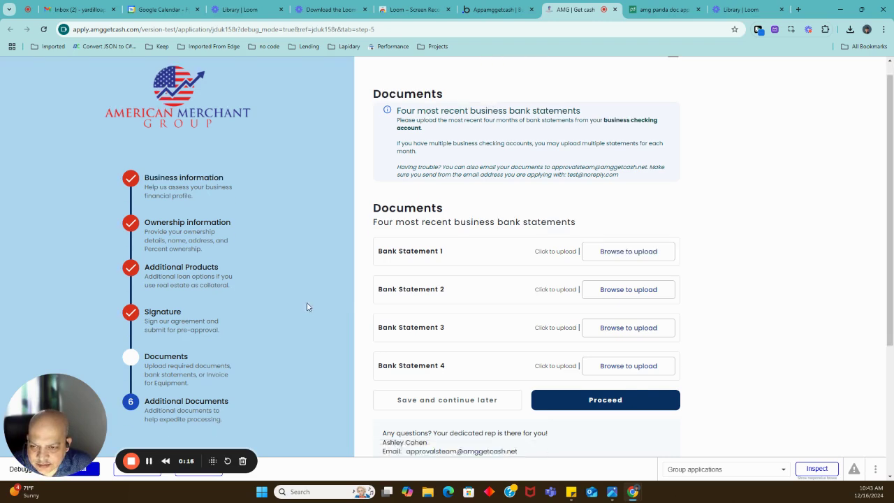
scroll(305, 306, up, 2)
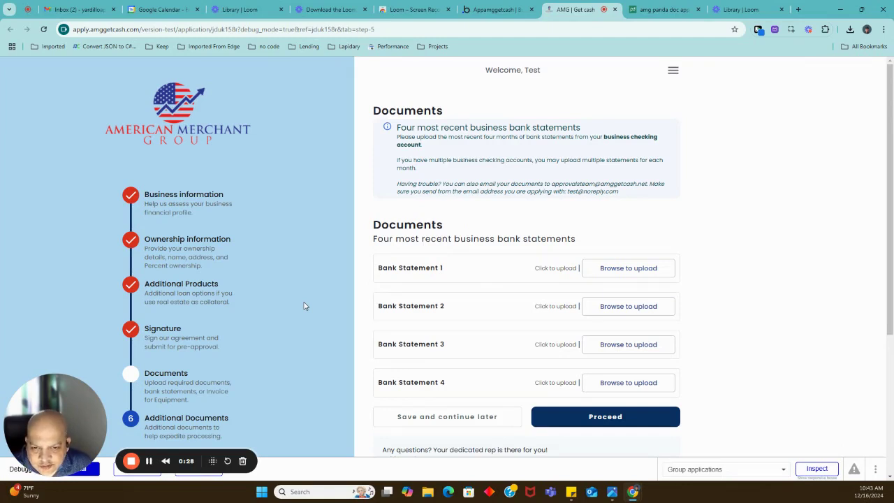
click(168, 332)
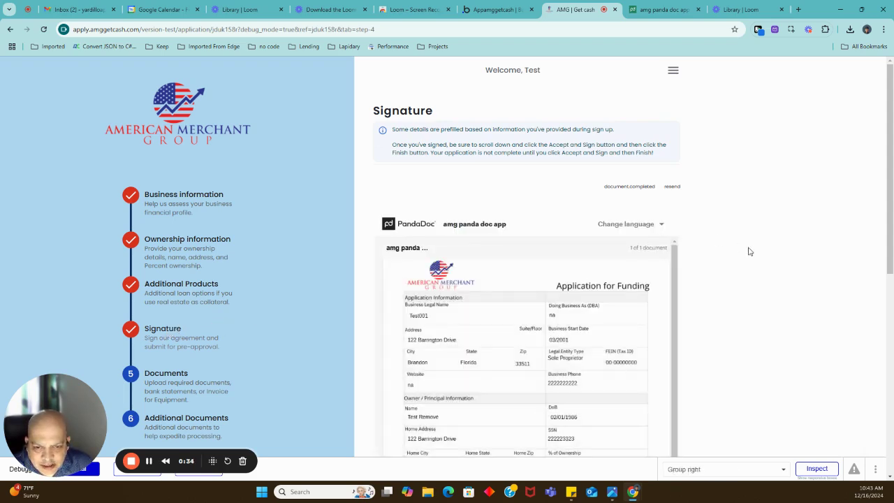
scroll(749, 251, down, 3)
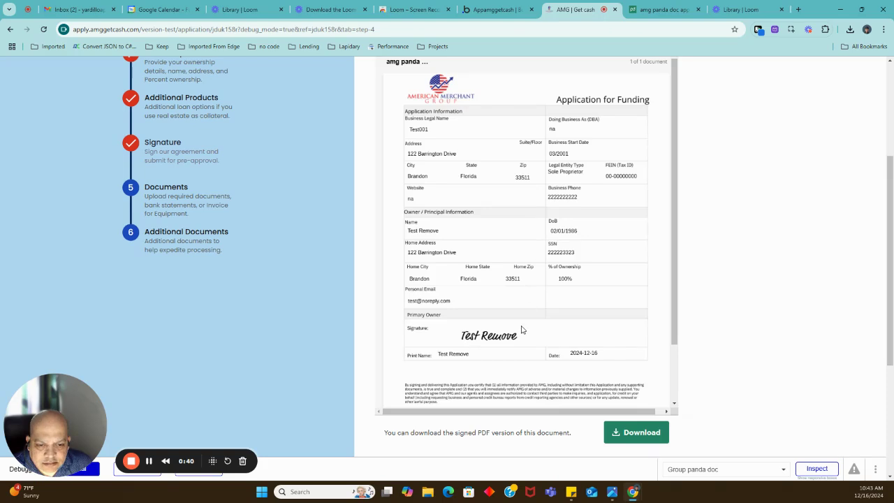
scroll(524, 328, up, 3)
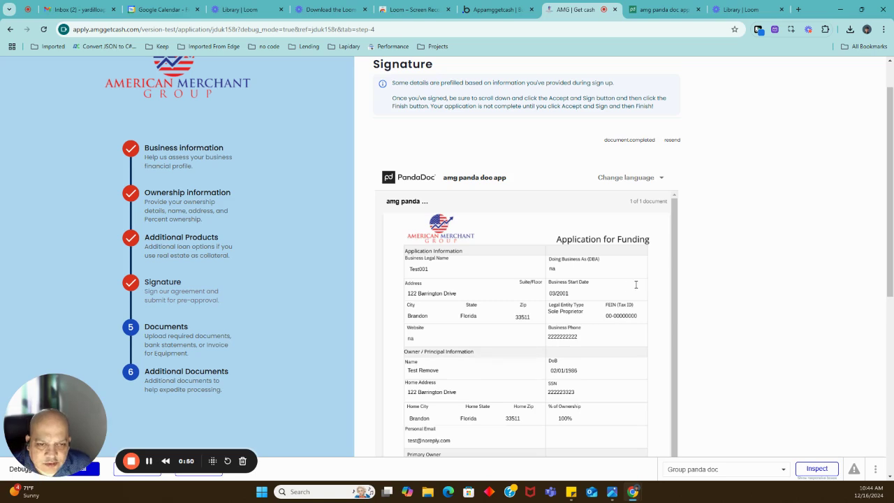
scroll(660, 296, down, 2)
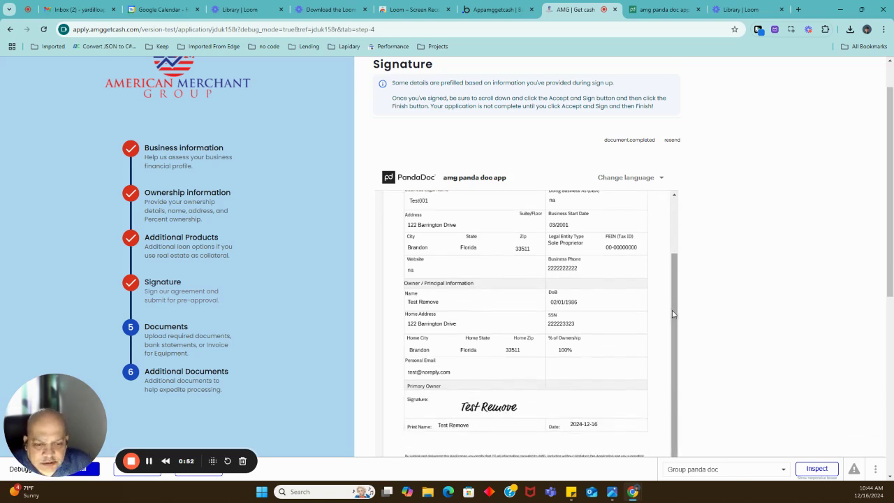
scroll(705, 308, down, 1)
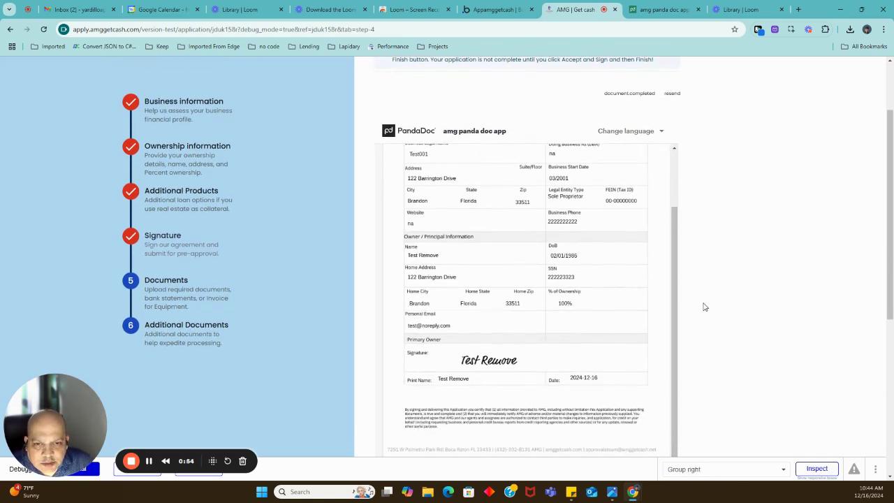
scroll(705, 307, down, 4)
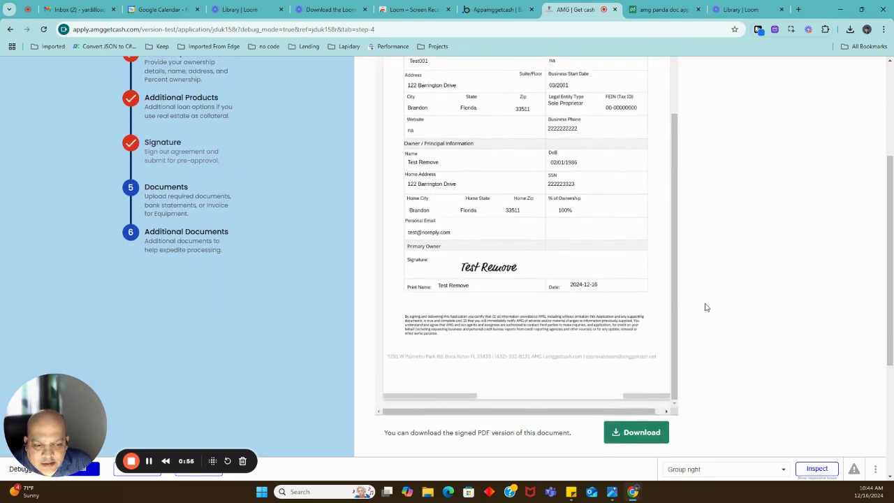
click(618, 396)
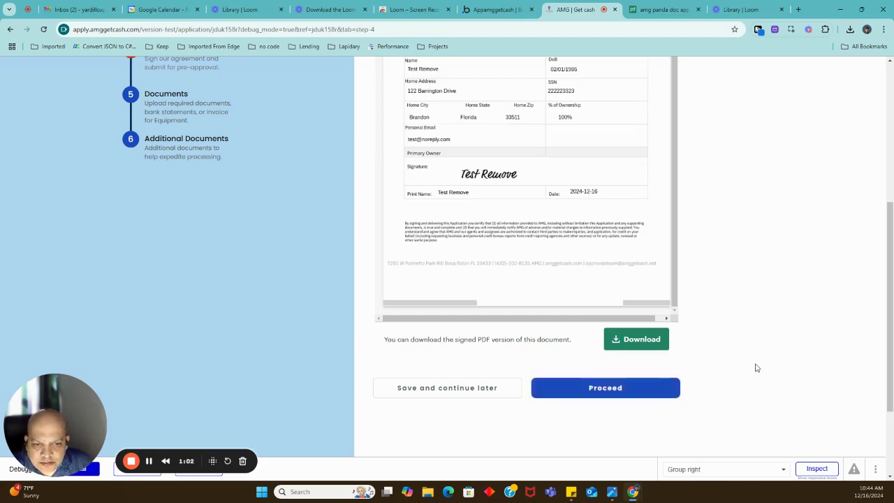
scroll(756, 368, up, 4)
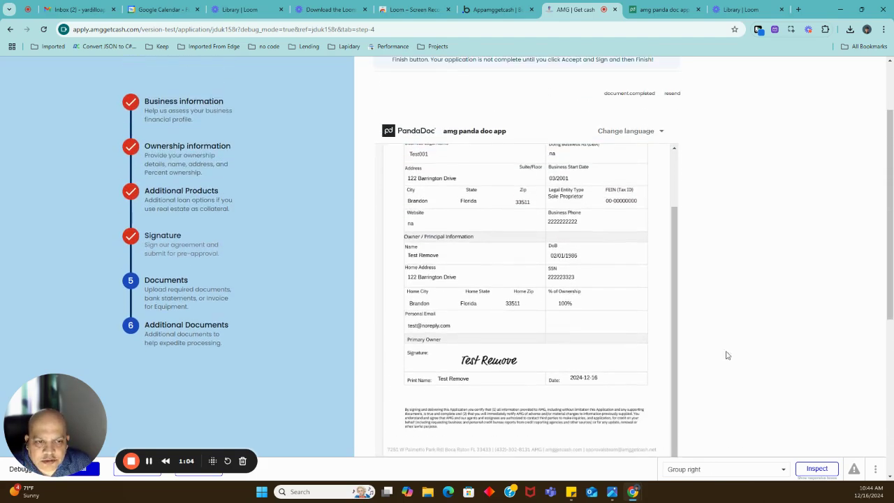
scroll(533, 312, up, 2)
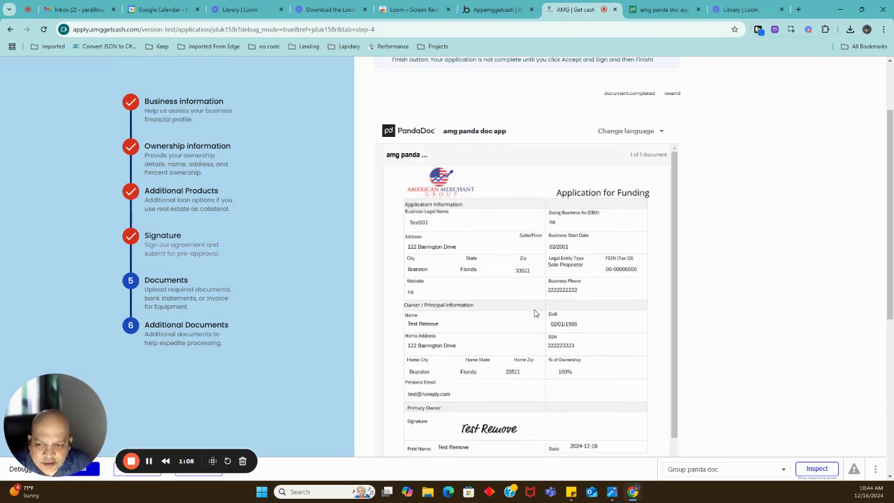
scroll(536, 310, down, 1)
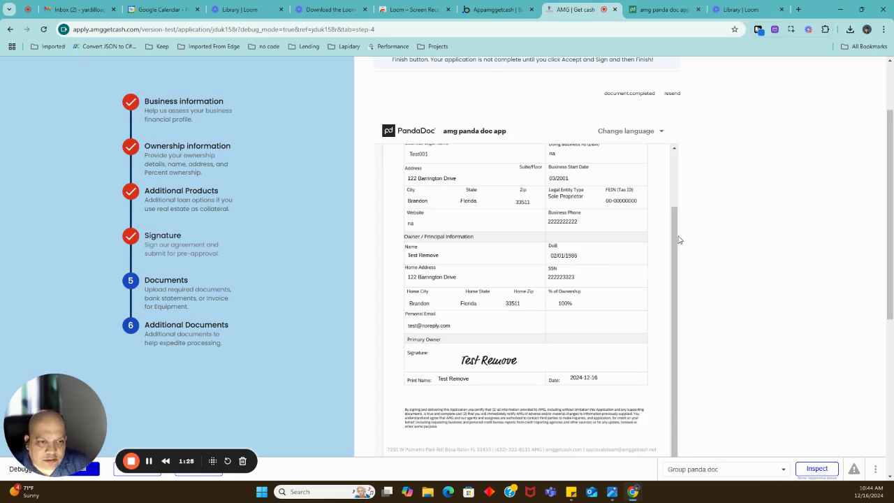
drag(679, 239, 681, 176)
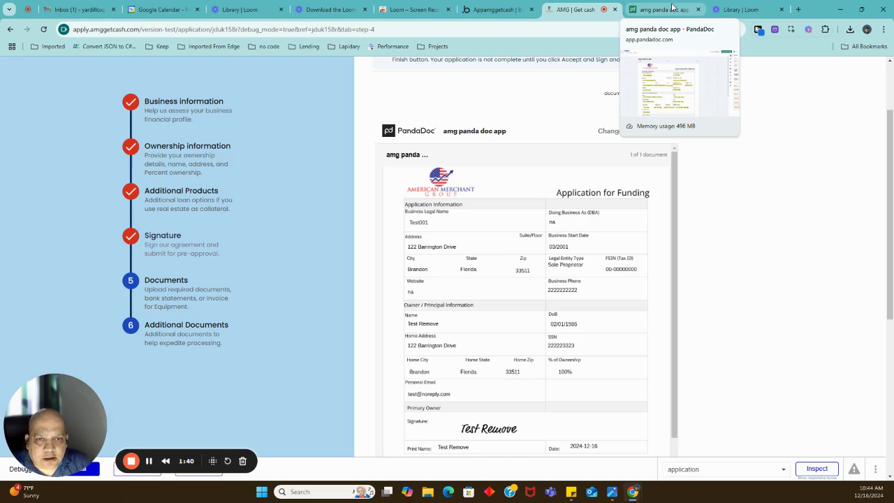
Switch to the 'amg panda doc app' PandaDoc template and toggle its navigation sidebar open and closed.
click(660, 10)
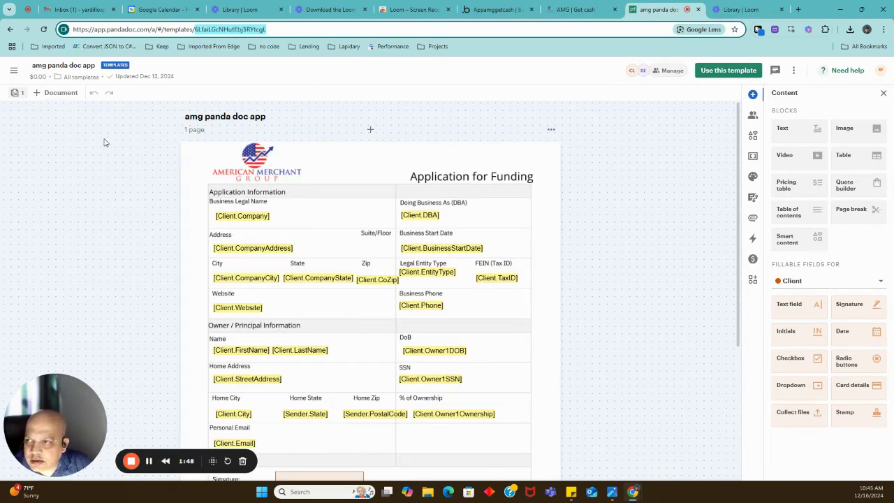
click(15, 72)
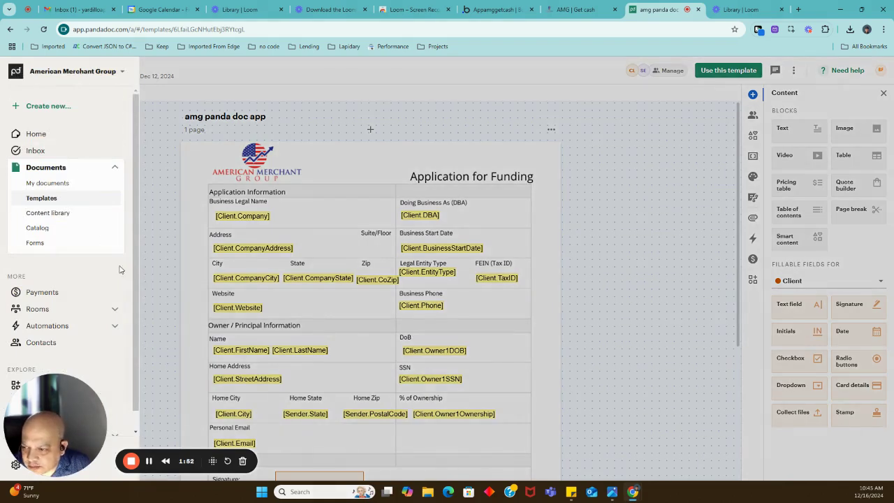
scroll(119, 269, down, 1)
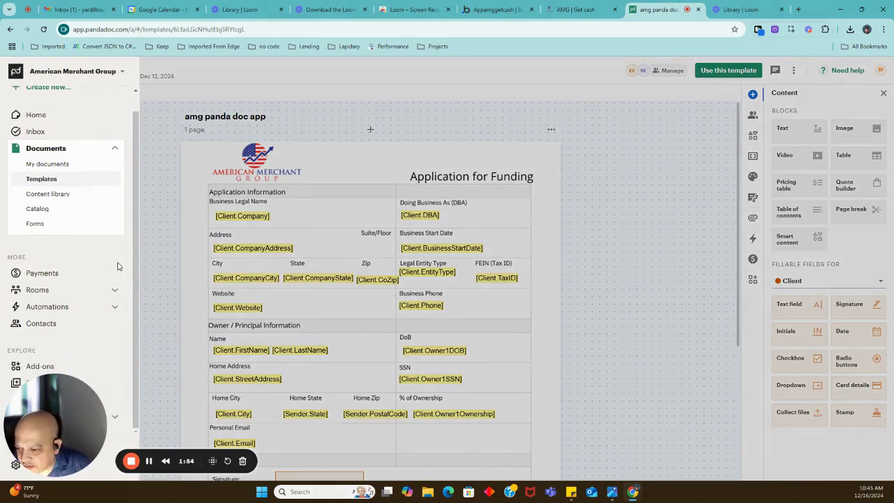
click(148, 267)
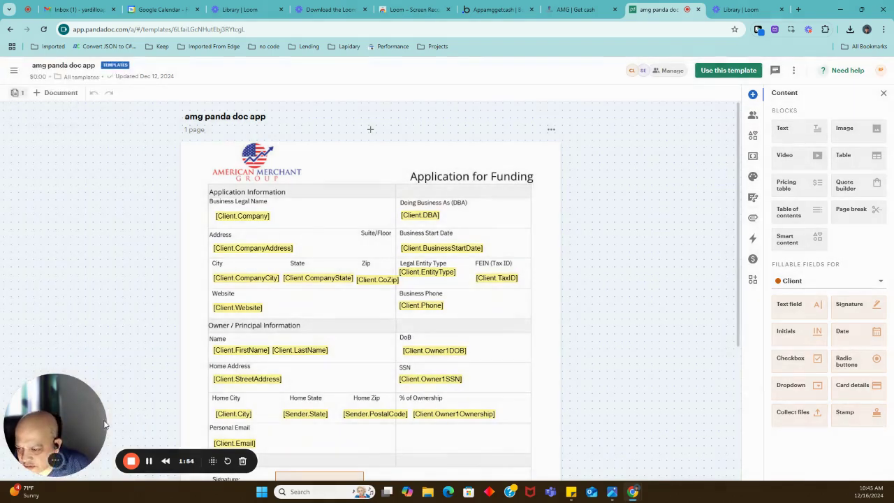
click(14, 72)
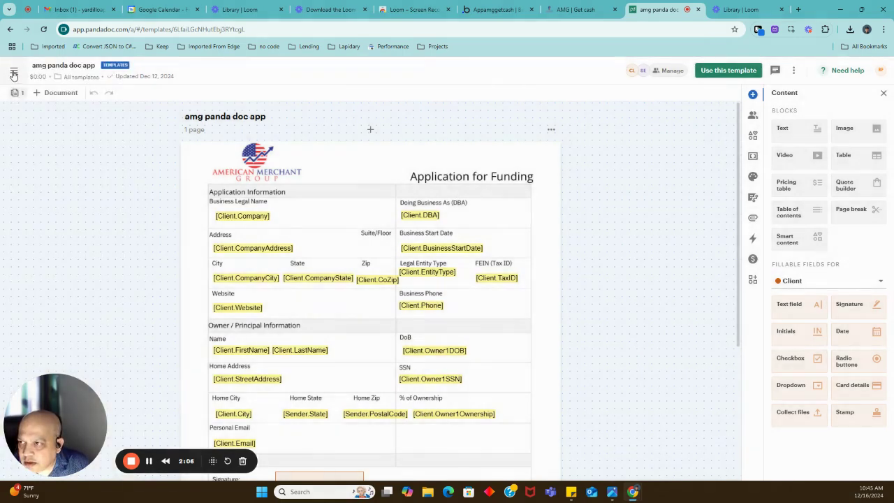
mouse_move(13, 75)
scroll(60, 183, down, 1)
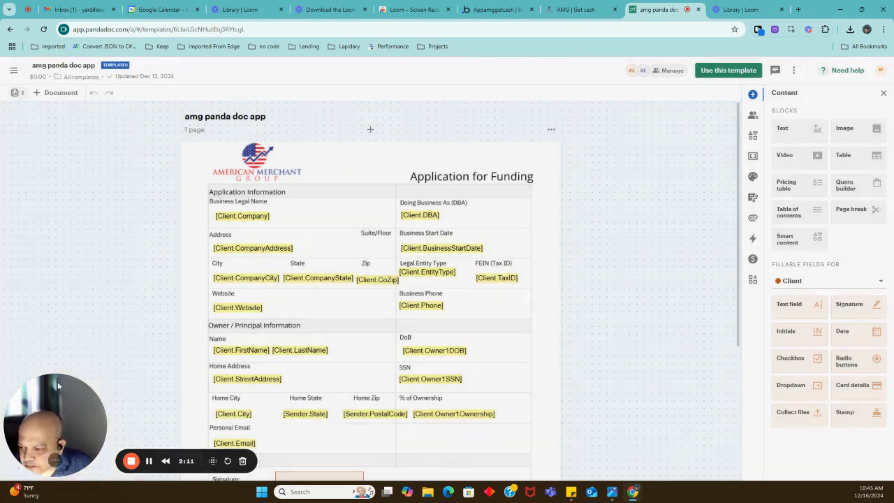
drag(57, 381, 262, 387)
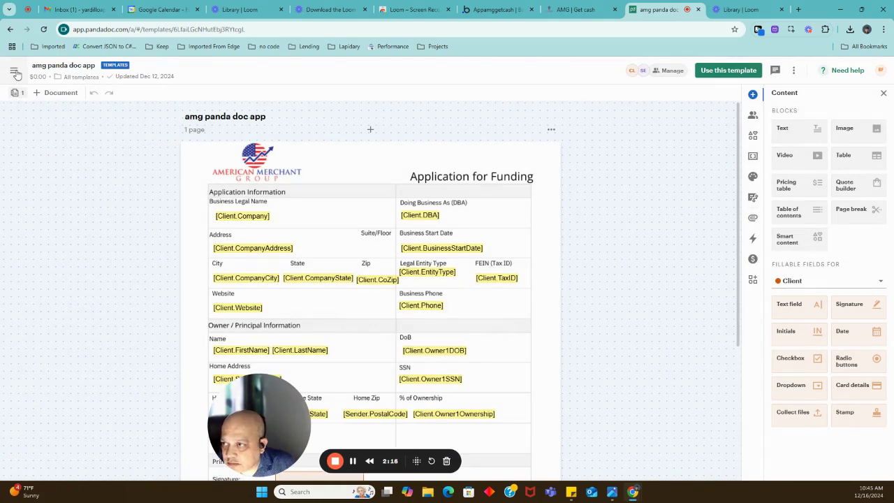
click(15, 73)
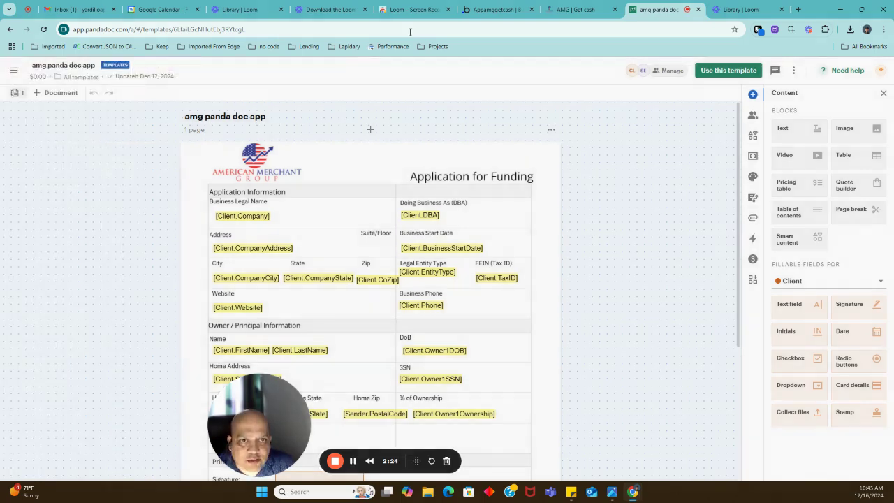
Switch to the 'AMG | Get cash' tab and scroll the Signature page to the Download and Proceed buttons.
click(586, 8)
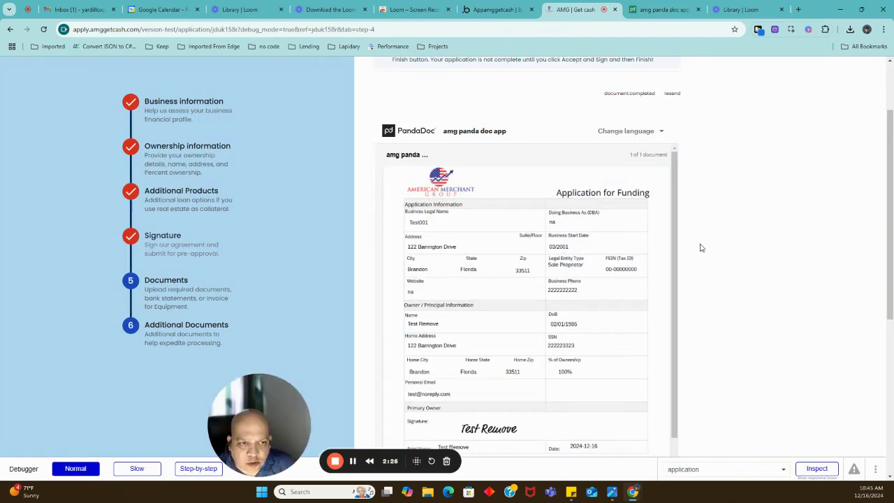
scroll(697, 239, up, 2)
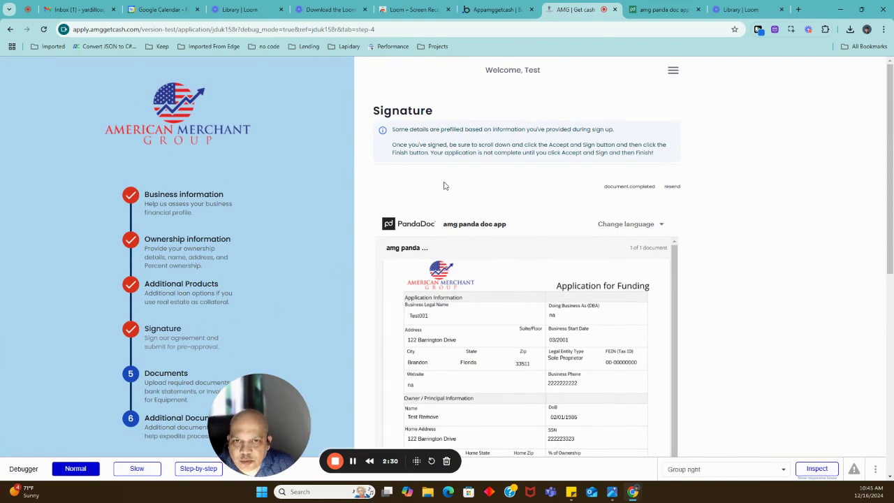
scroll(724, 268, down, 2)
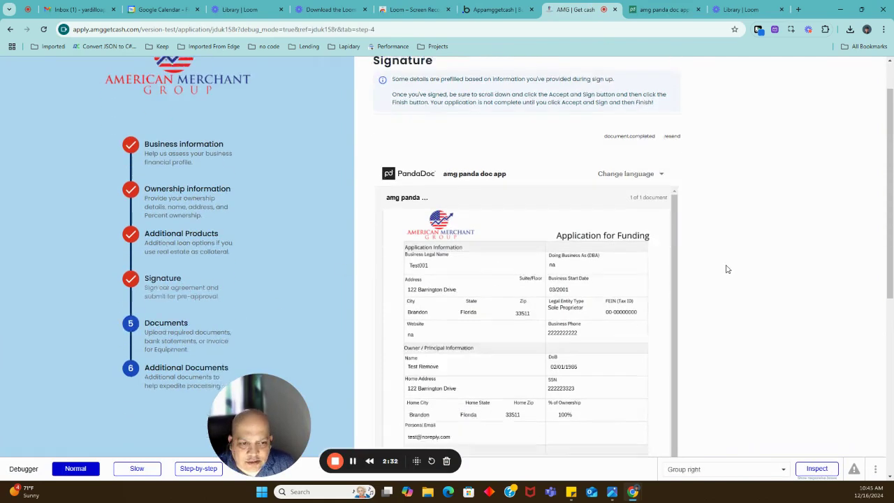
scroll(726, 269, down, 1)
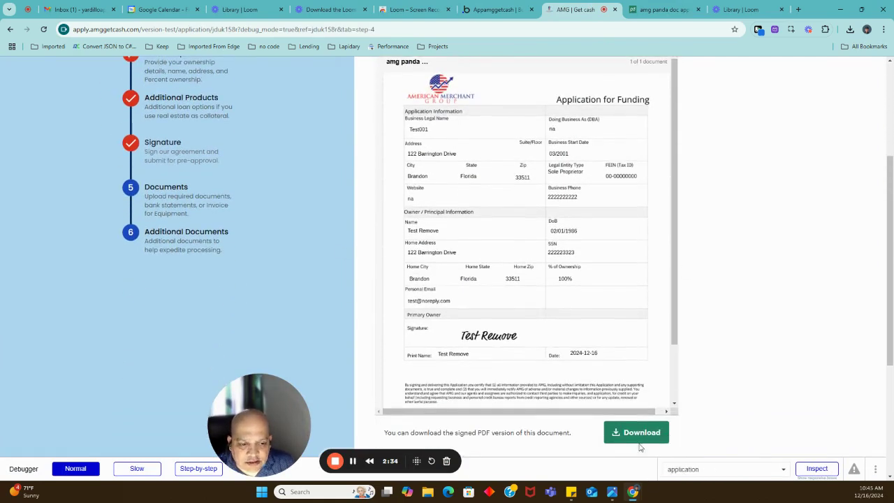
scroll(728, 363, down, 2)
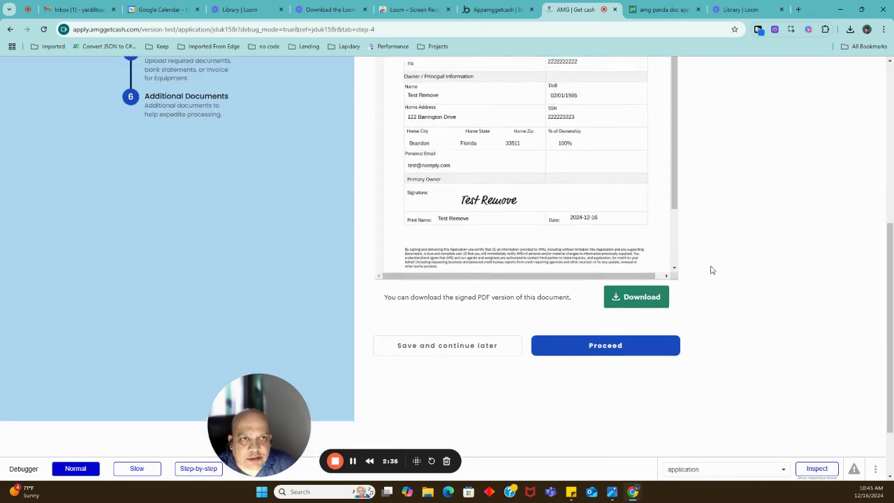
scroll(710, 267, up, 3)
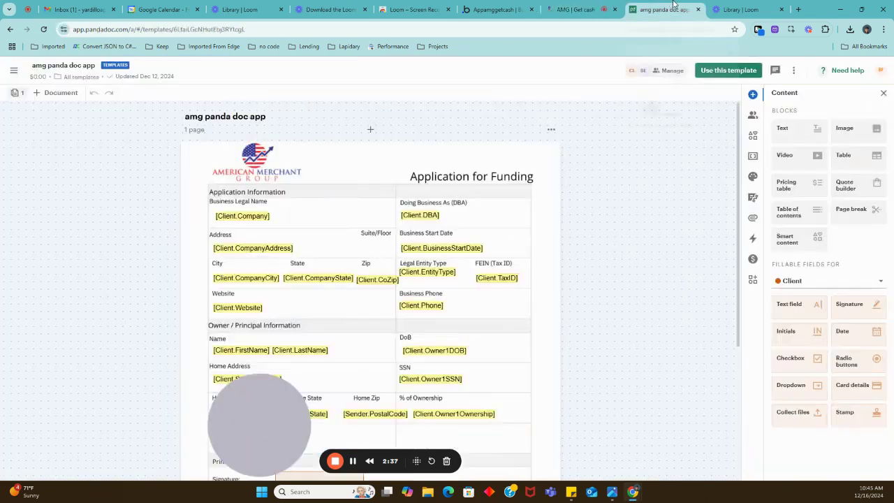
Return to the PandaDoc template and scroll through its owner fields such as Client.Owner1DOB and Client.Owner1SSN.
click(660, 9)
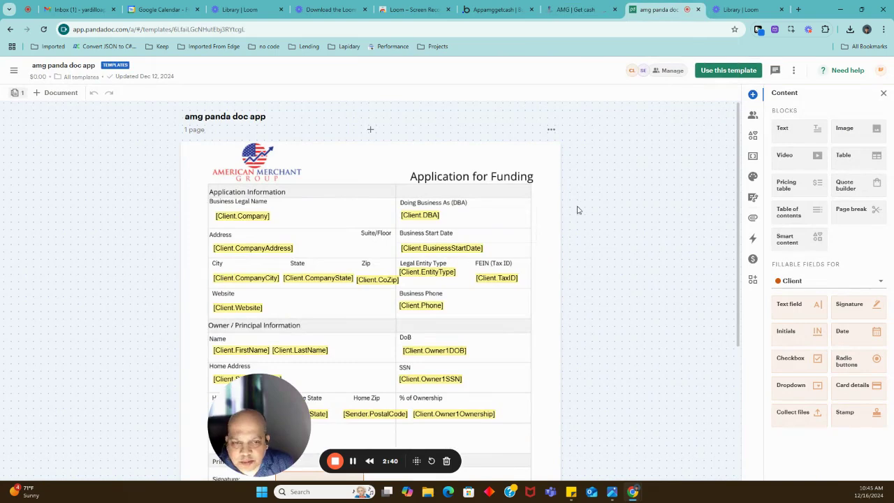
scroll(585, 207, down, 1)
scroll(585, 207, down, 1)
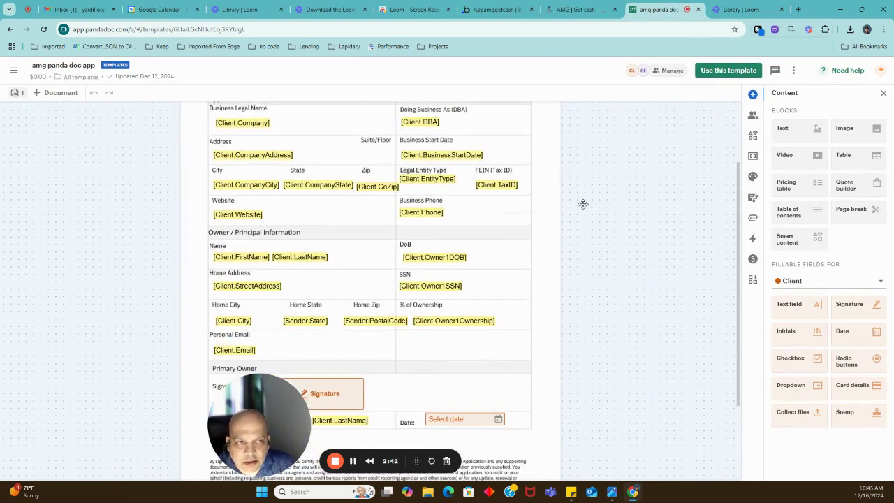
drag(272, 412, 130, 413)
scroll(331, 268, up, 2)
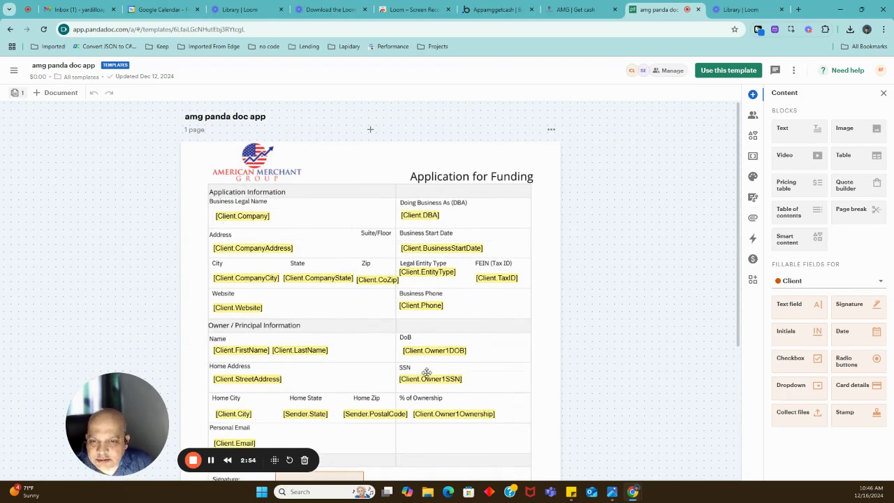
Open the account navigation sidebar and scroll down to the expanded Dev Center section.
click(13, 70)
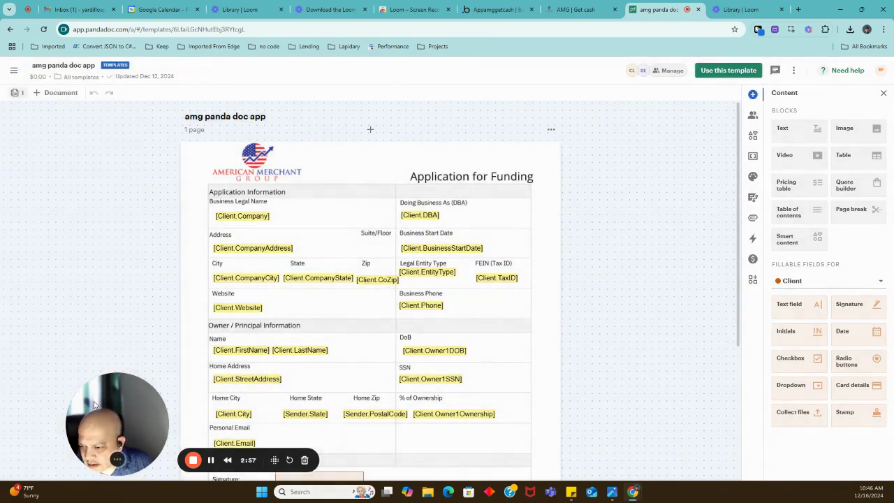
drag(100, 416, 234, 403)
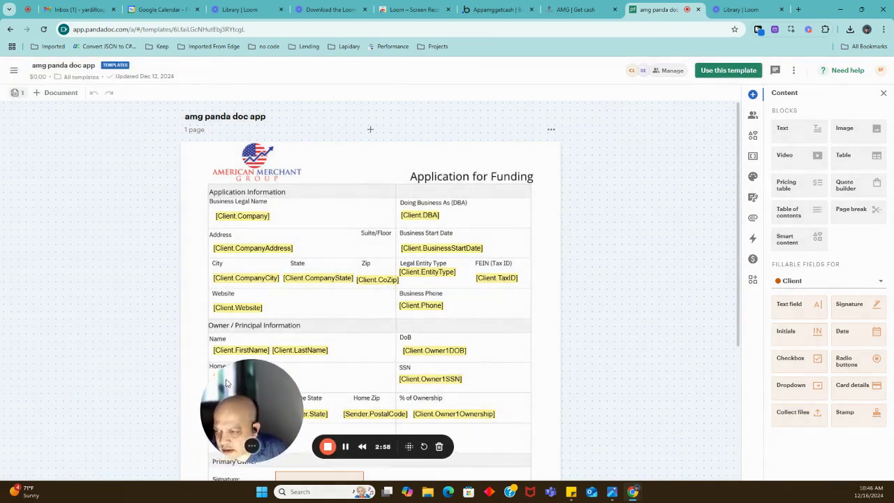
click(12, 70)
scroll(70, 333, down, 2)
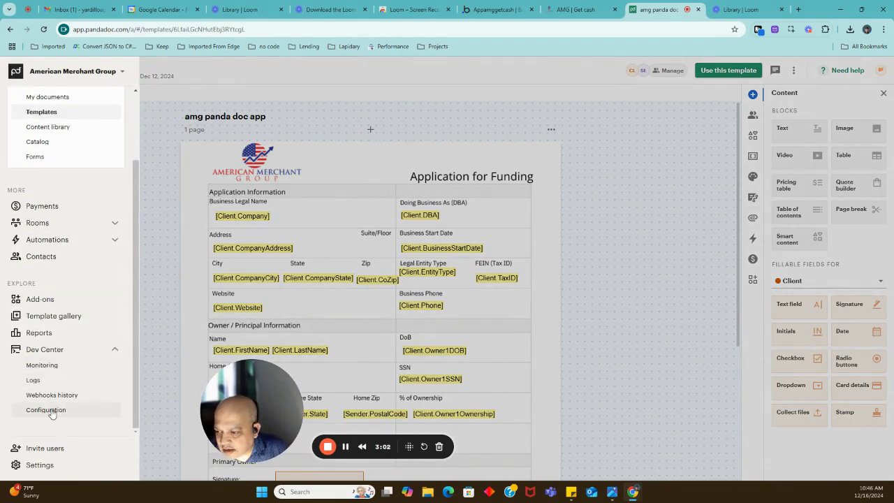
Open Dev Center > Configuration to review the masked Sandbox and Production API keys, Applications and Webhooks.
click(47, 410)
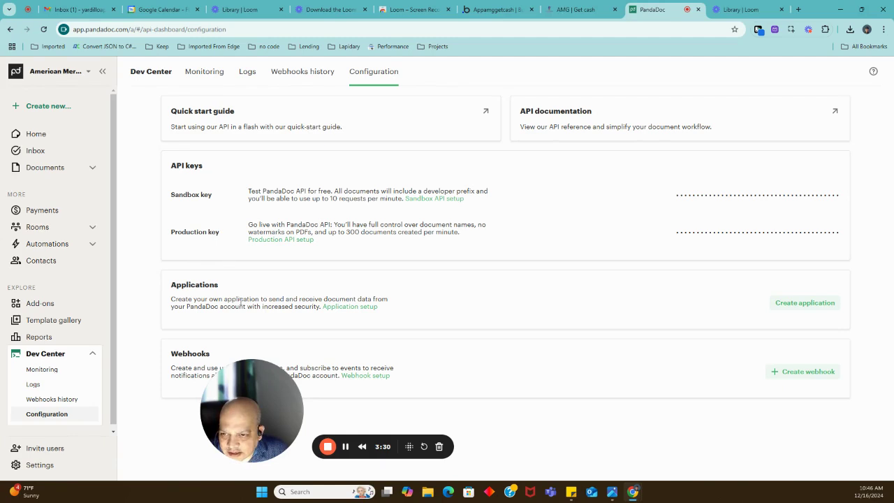
mouse_move(216, 241)
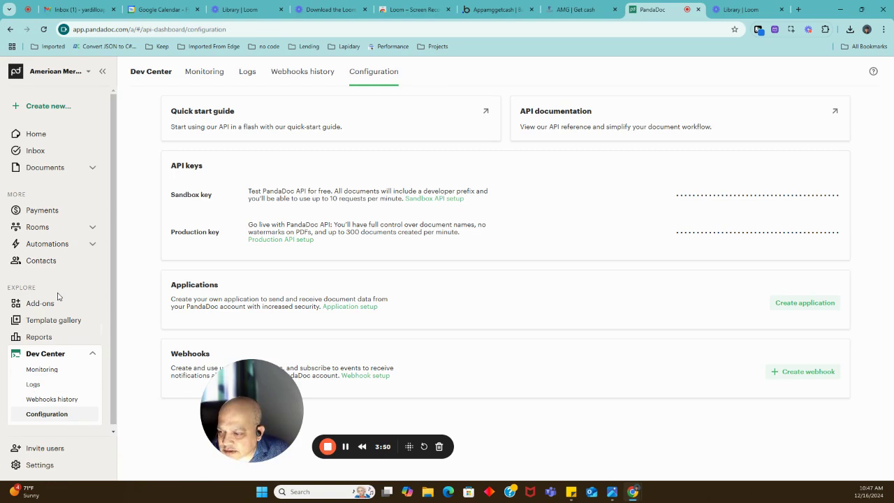
Open the 'amg panda doc app' template from Documents > Templates and select its ID in the address bar.
click(89, 170)
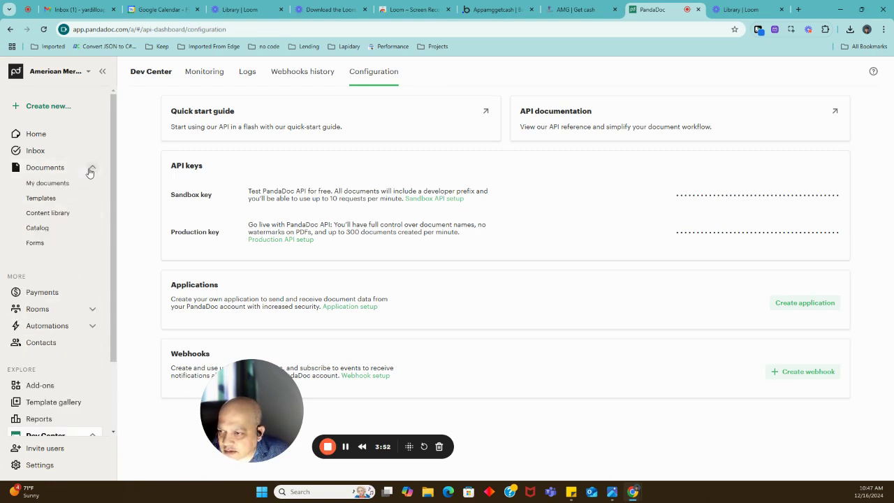
click(54, 199)
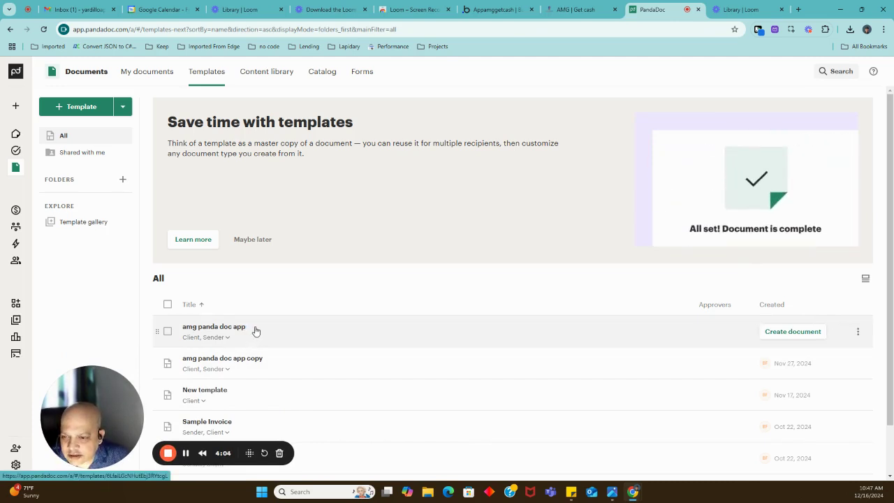
click(254, 331)
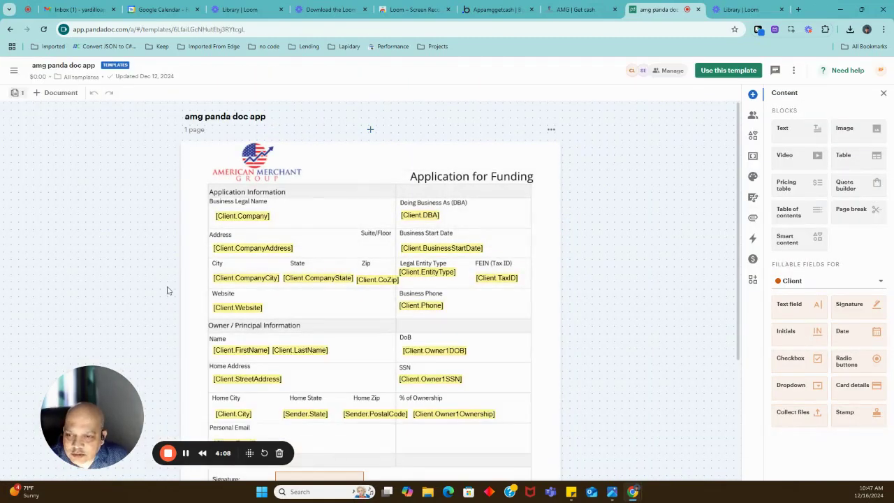
double_click(215, 29)
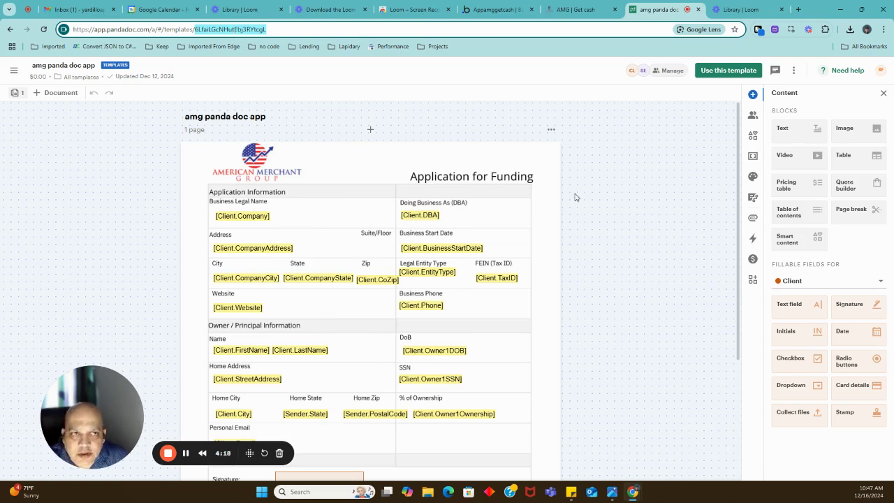
In the Bubble editor, move the property panel aside and scroll the application page to the Signature section's HTML element.
click(499, 10)
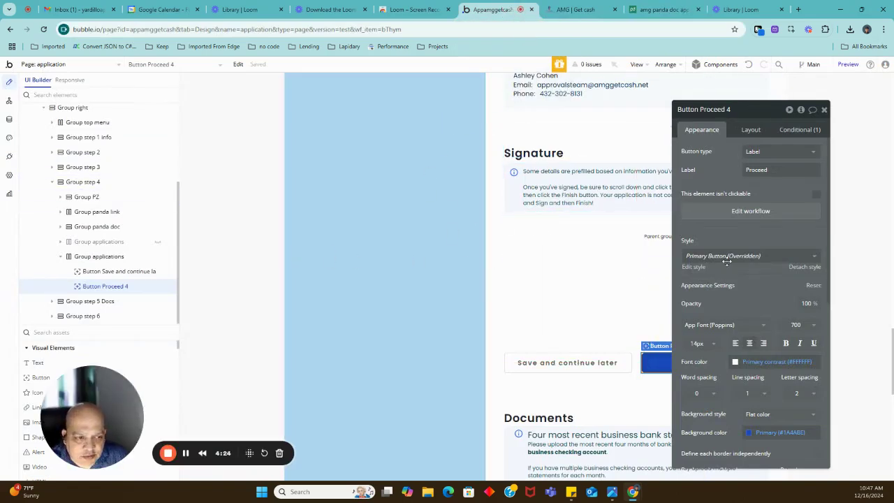
drag(724, 237, 773, 223)
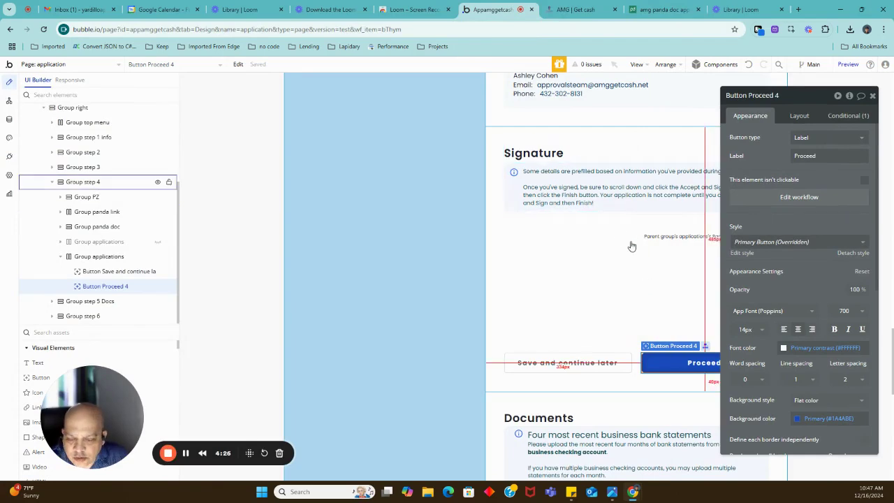
scroll(636, 248, up, 2)
scroll(637, 252, up, 1)
scroll(638, 253, up, 9)
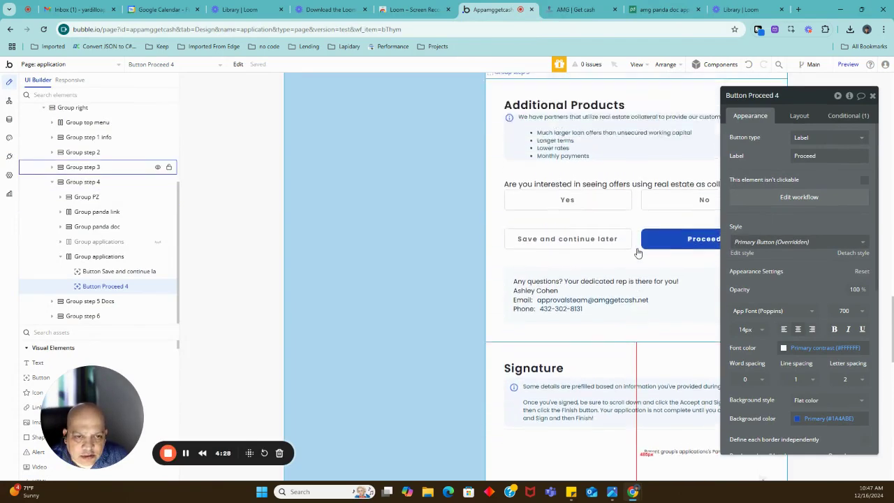
scroll(637, 253, up, 3)
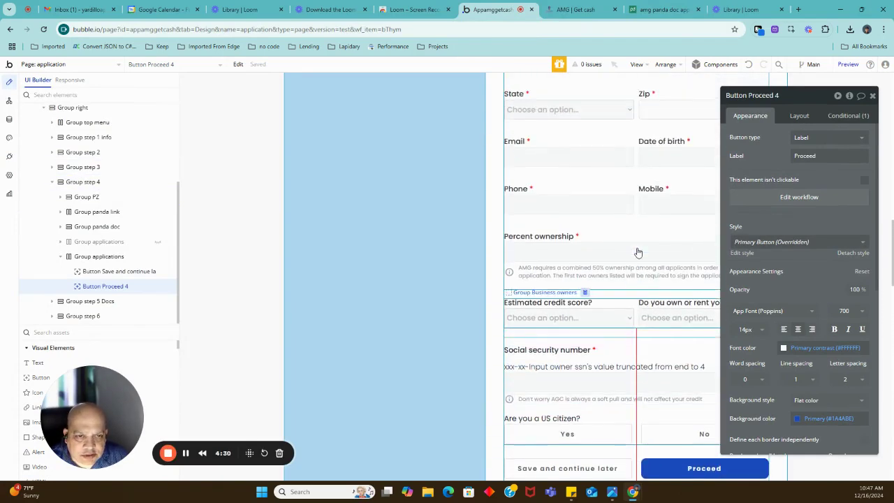
scroll(566, 290, down, 1)
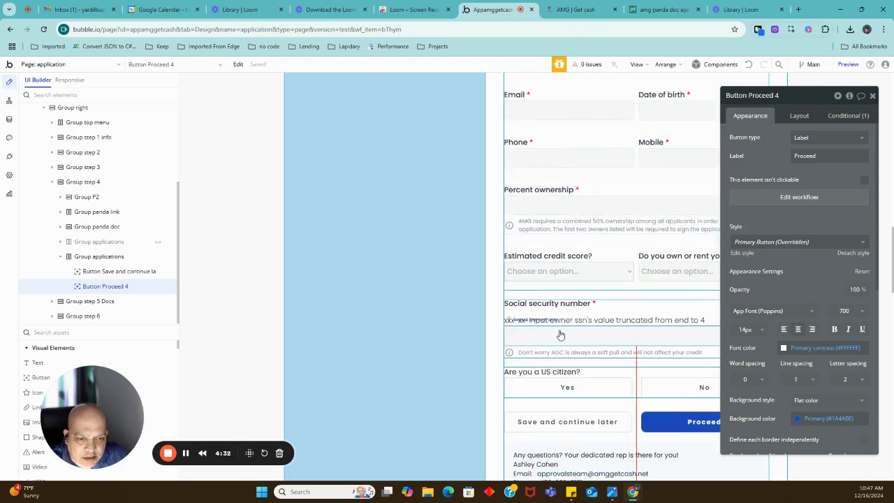
scroll(559, 333, down, 3)
scroll(559, 333, down, 5)
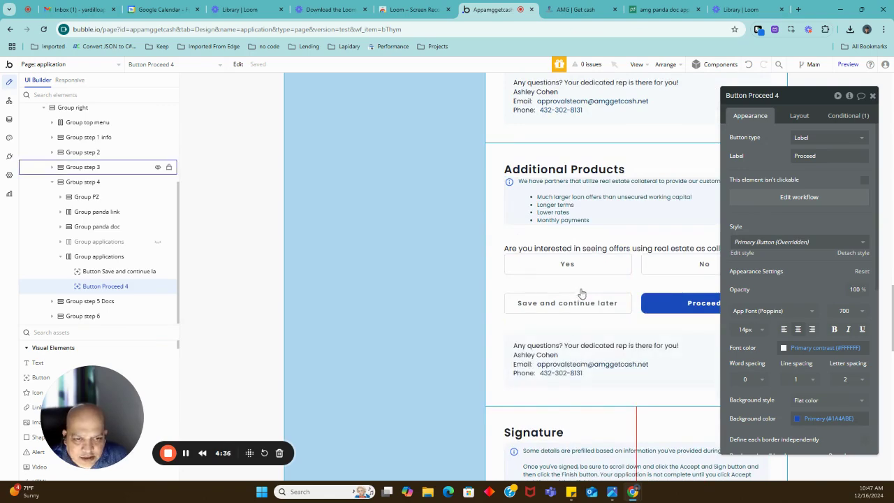
scroll(579, 297, down, 3)
scroll(597, 229, down, 2)
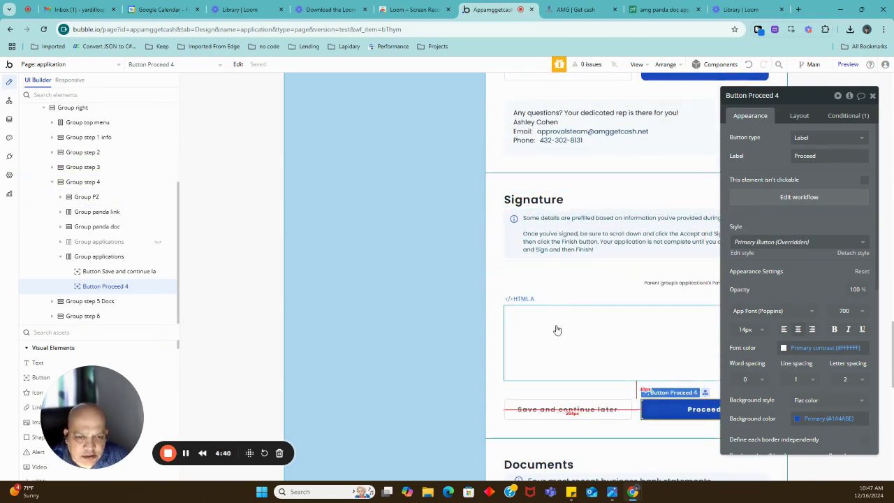
Select the HTML A element and review its iframe code whose src is Group Main's applications's Panda link.
click(557, 328)
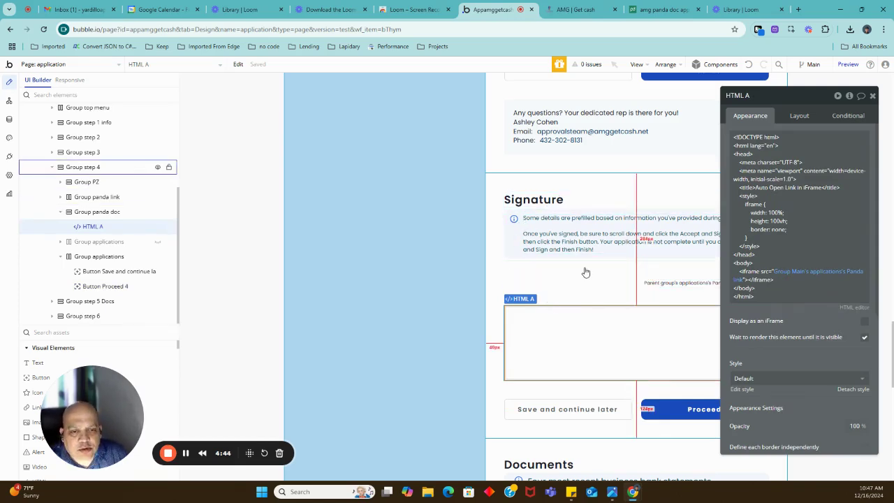
scroll(591, 269, down, 1)
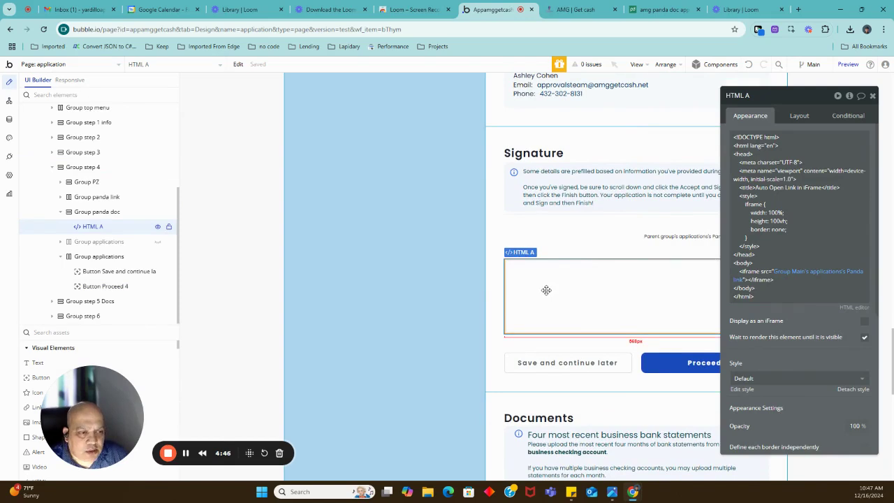
drag(726, 230, 638, 227)
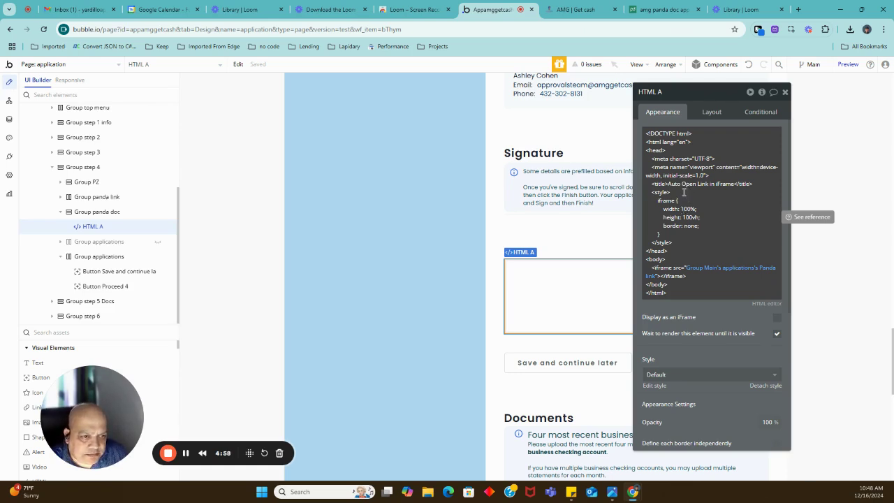
click(684, 192)
key(ctrl+a)
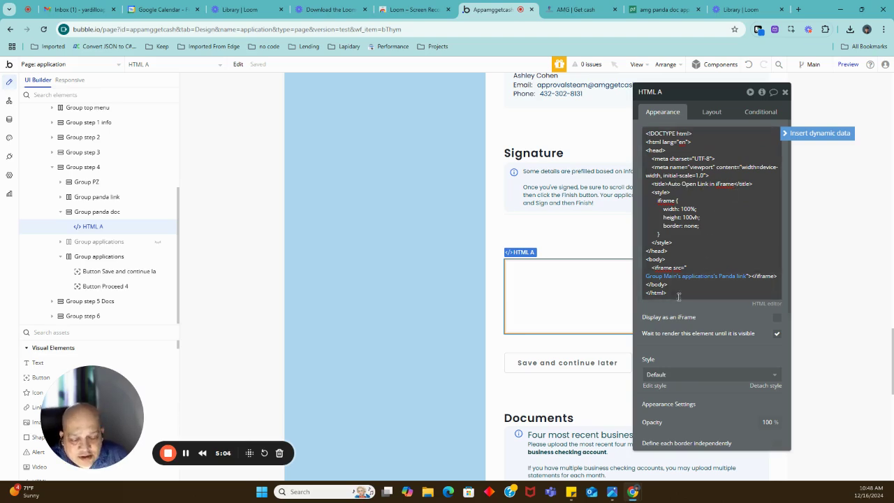
drag(676, 297, 724, 294)
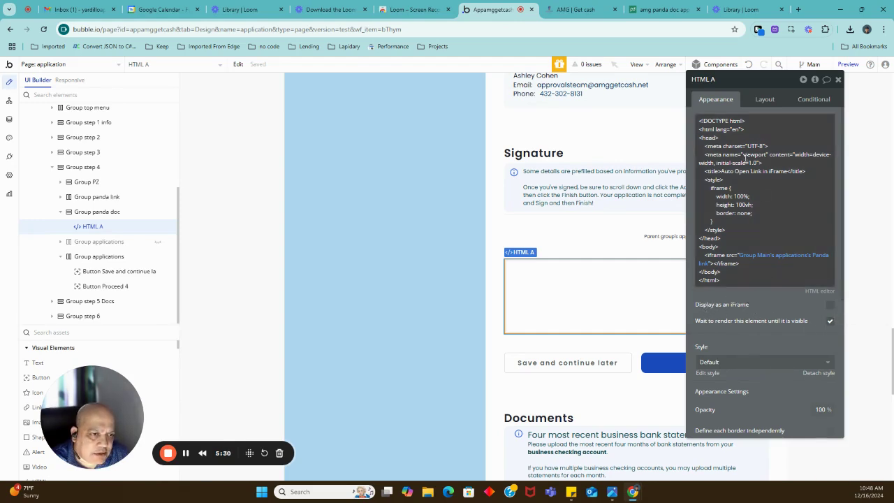
click(735, 200)
key(ctrl+a)
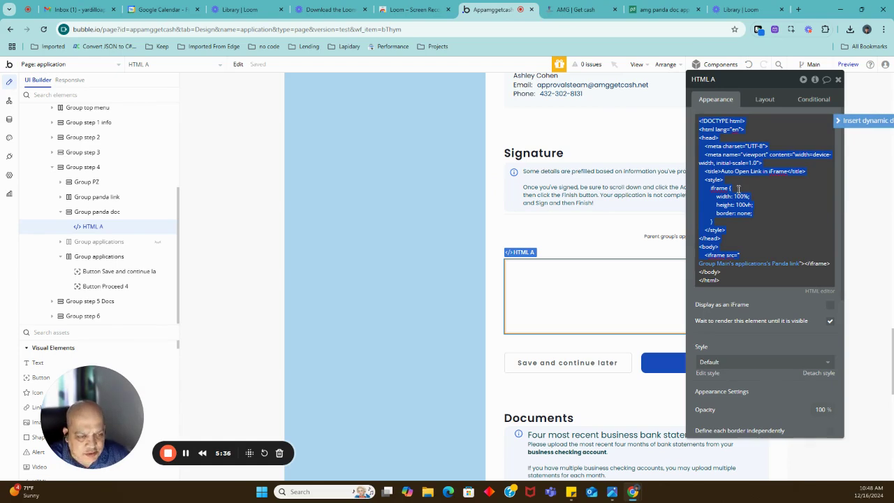
click(725, 294)
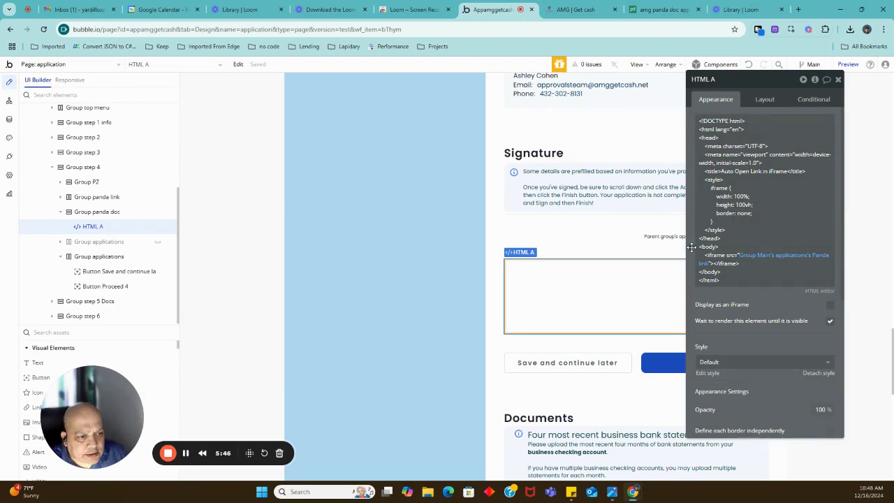
drag(691, 247, 693, 246)
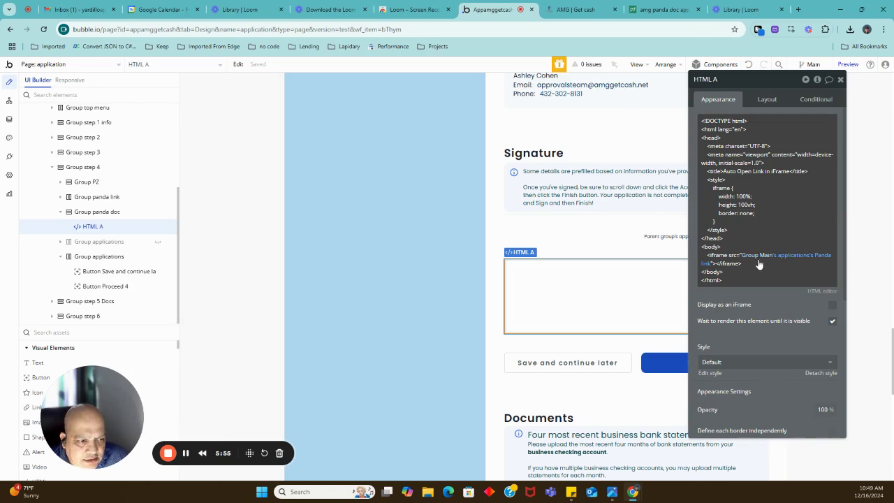
mouse_move(760, 260)
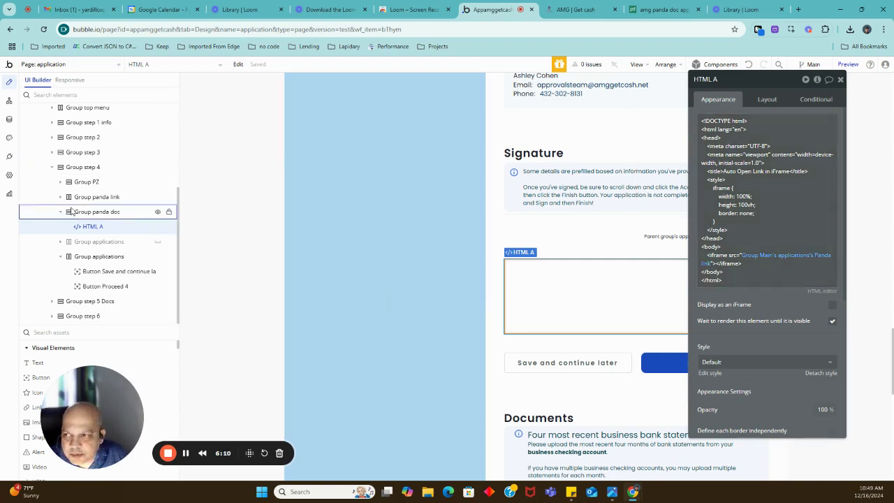
Open the API Connector's Panda docs API in Plugins and collapse the Create link and 2 Send document calls.
click(8, 158)
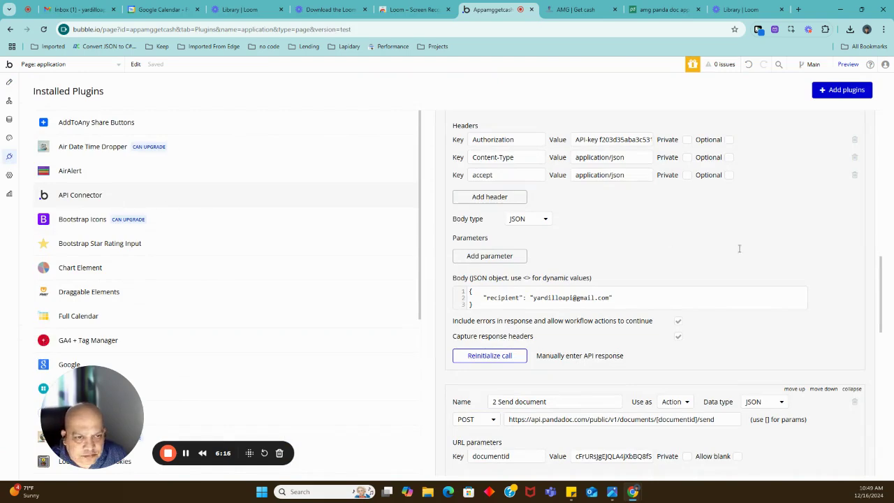
scroll(740, 248, up, 3)
scroll(765, 242, up, 3)
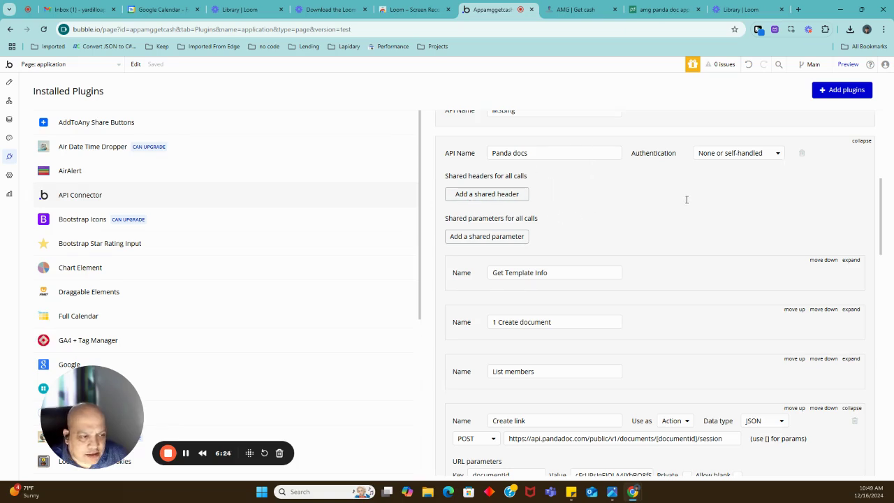
scroll(687, 201, down, 2)
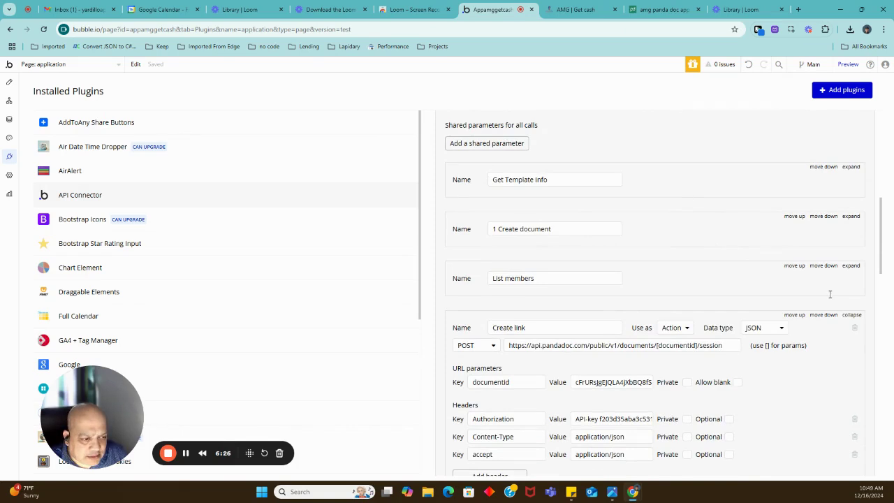
scroll(830, 294, down, 1)
click(849, 270)
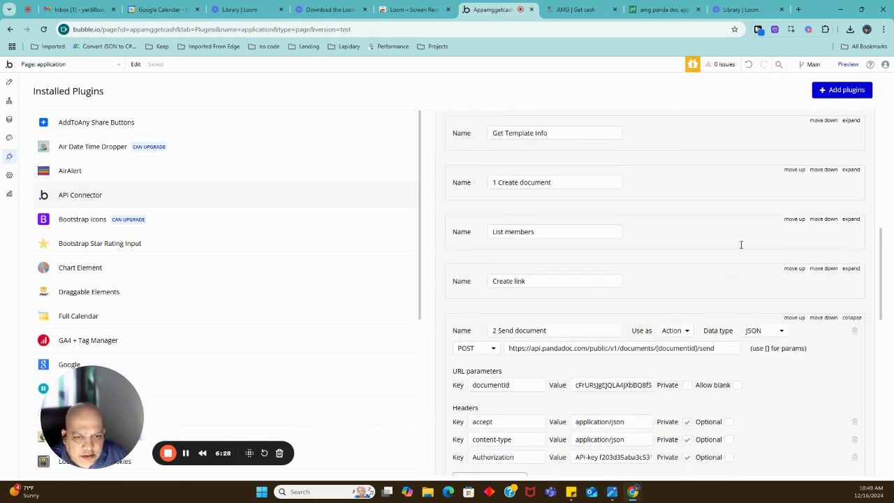
click(850, 317)
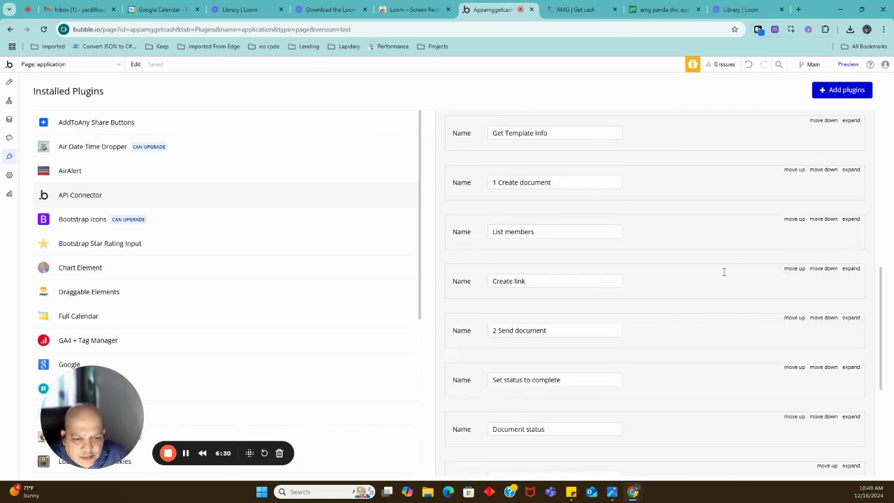
scroll(725, 271, down, 1)
scroll(726, 272, up, 1)
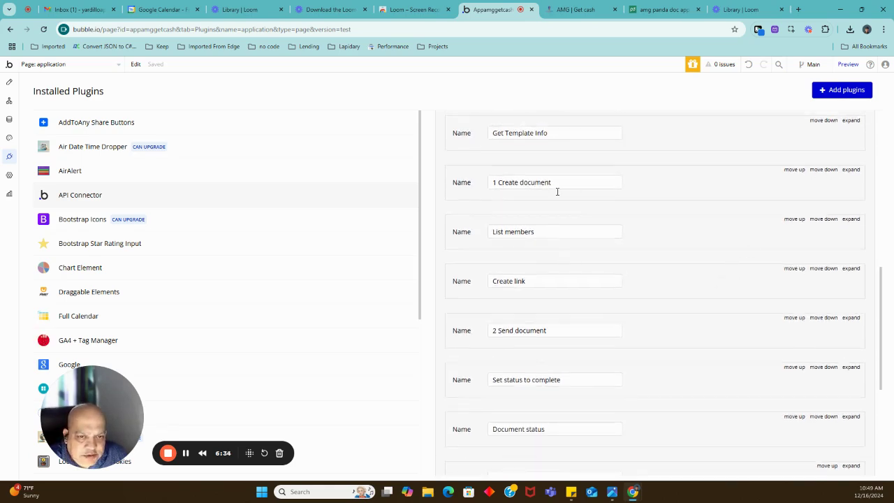
click(851, 169)
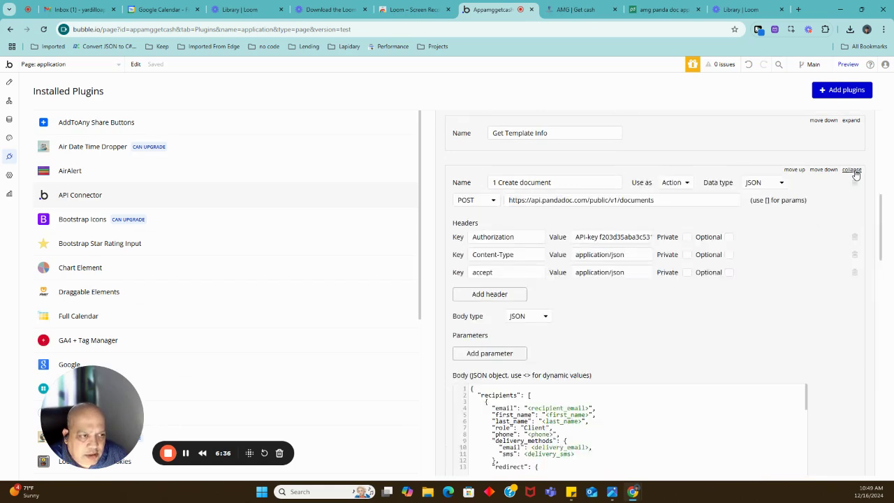
click(513, 201)
key(ctrl+a)
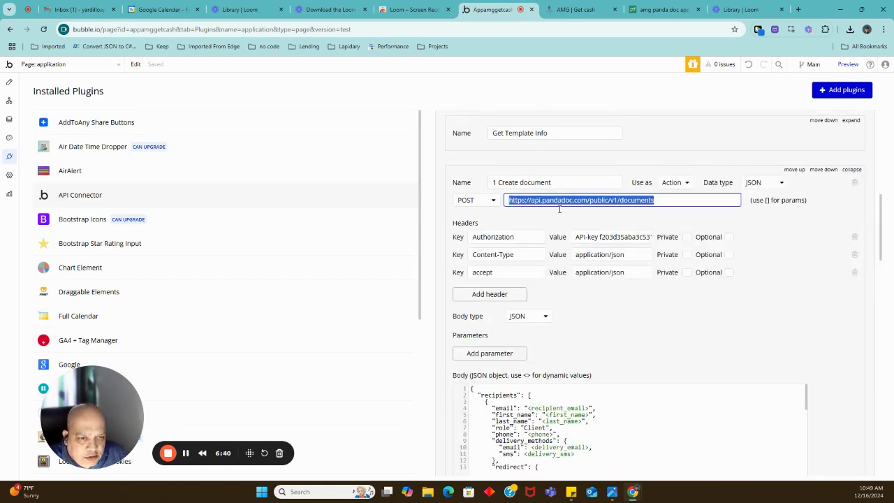
click(585, 208)
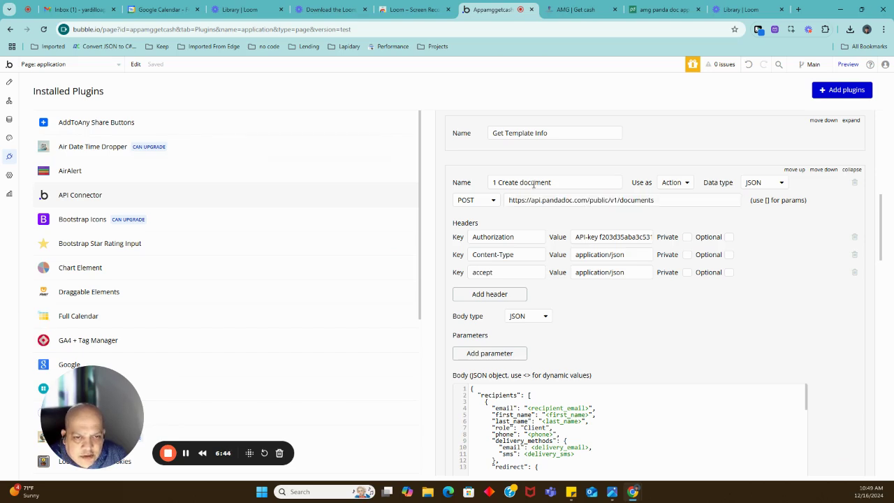
click(553, 200)
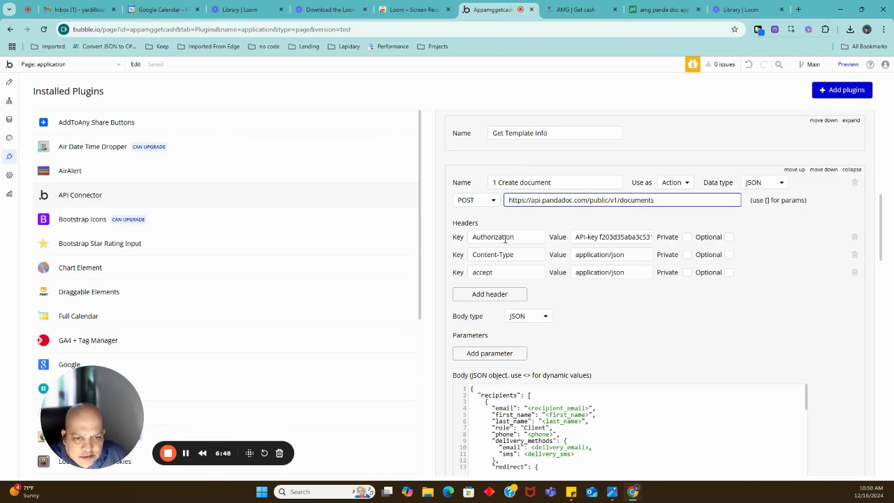
click(582, 236)
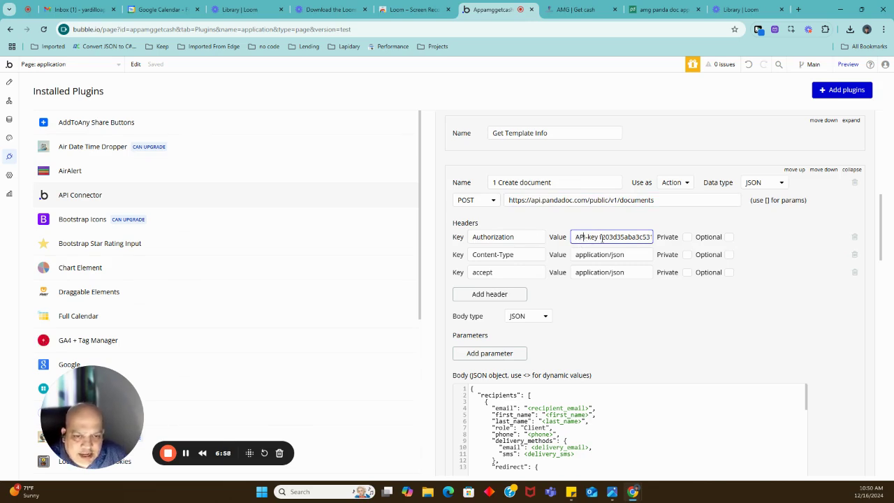
click(586, 255)
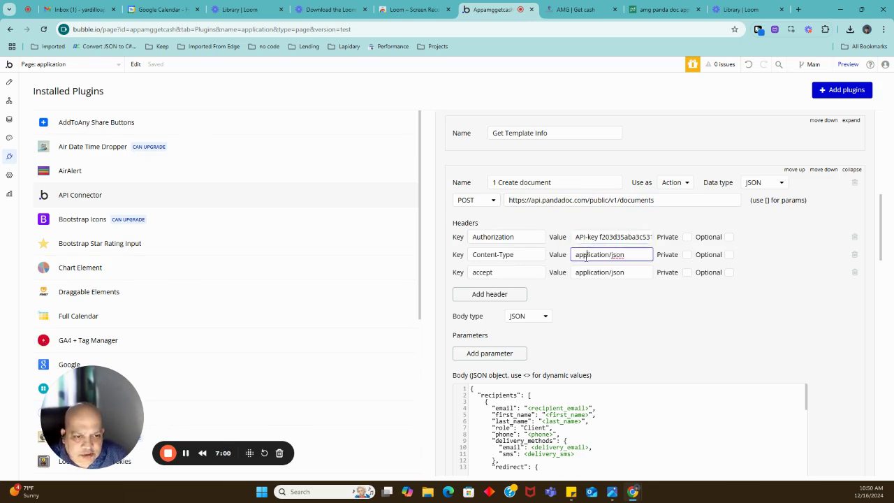
click(599, 273)
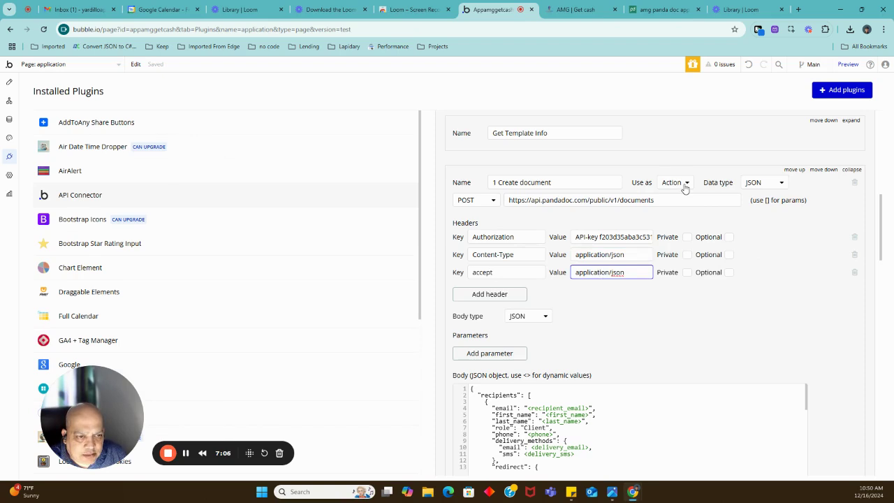
scroll(799, 249, down, 1)
scroll(799, 249, down, 2)
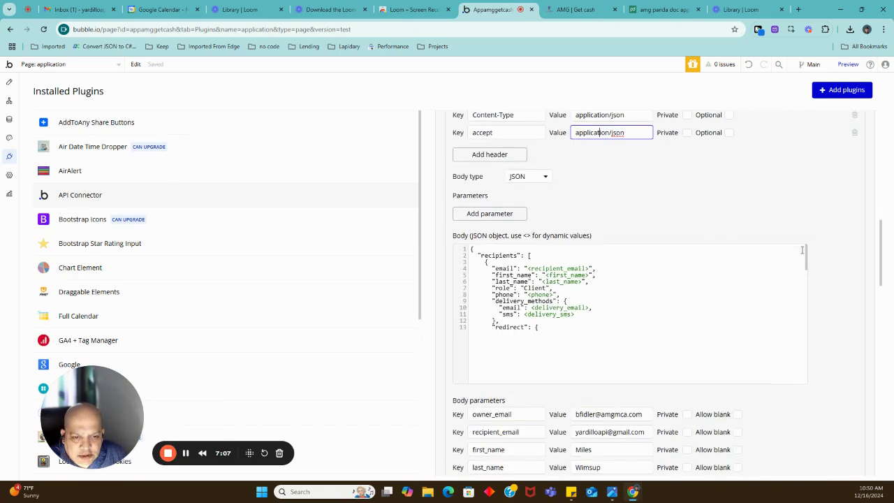
click(606, 266)
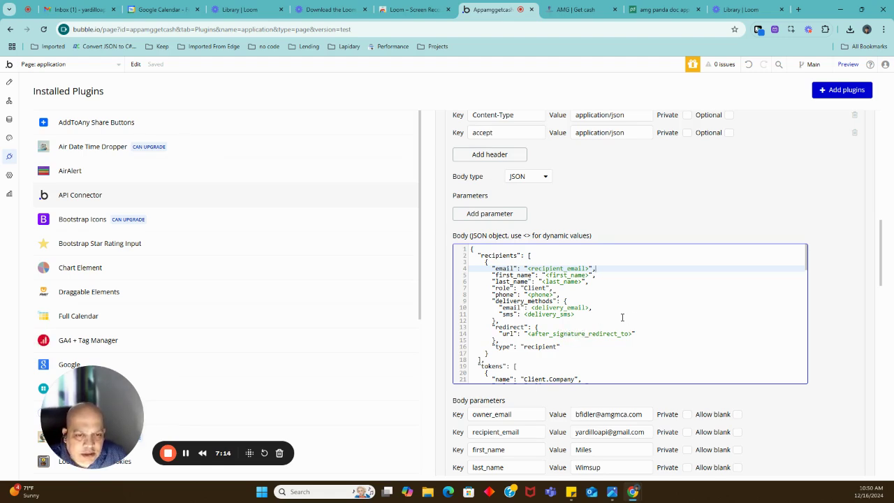
double_click(500, 269)
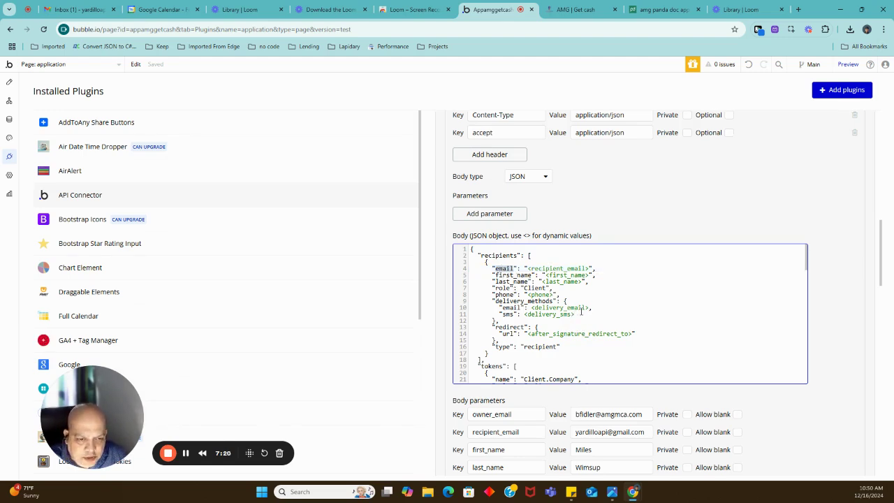
double_click(530, 287)
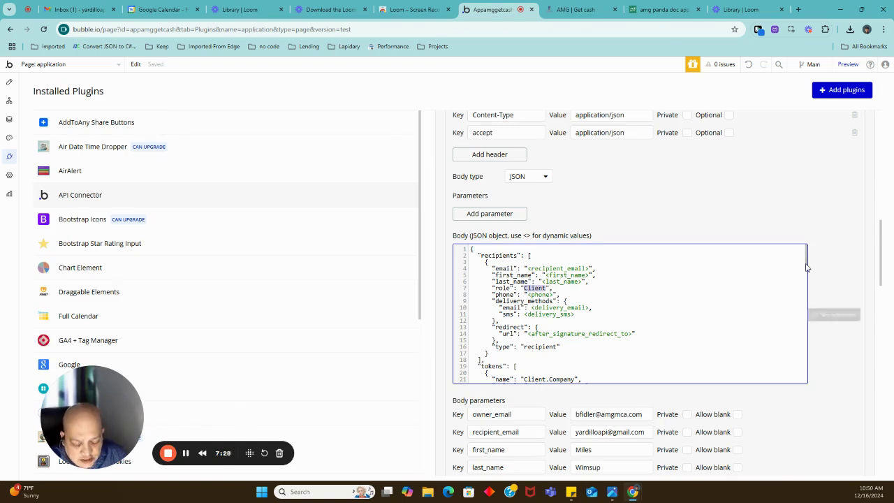
scroll(820, 259, down, 1)
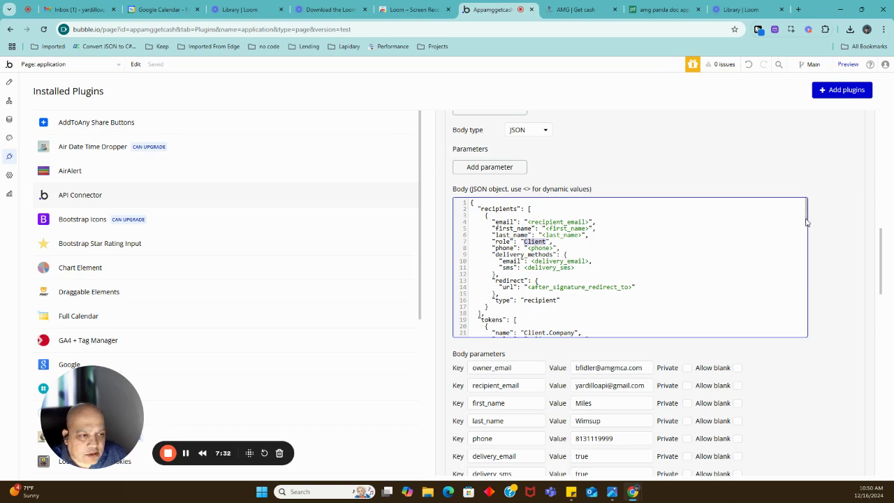
drag(807, 221, 808, 339)
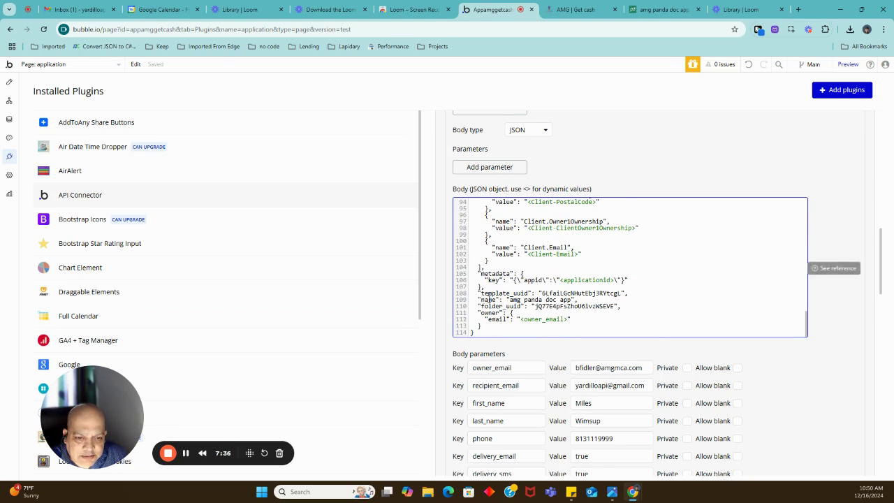
double_click(497, 293)
double_click(496, 306)
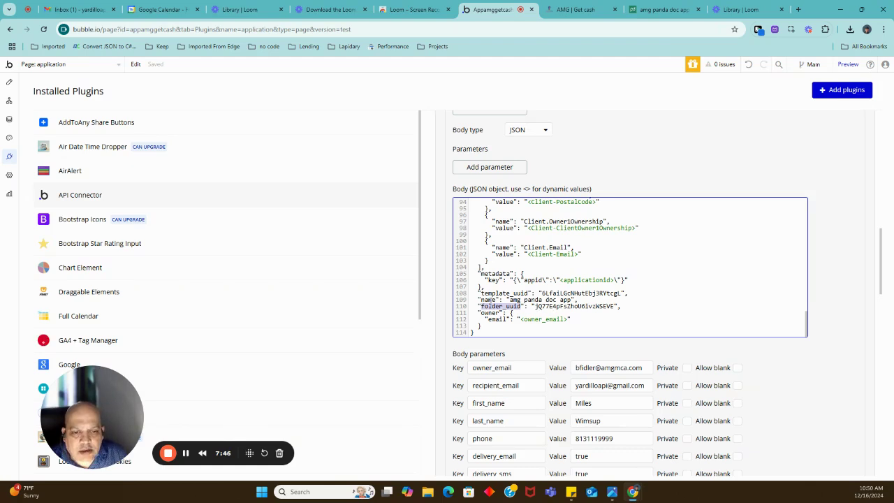
click(520, 299)
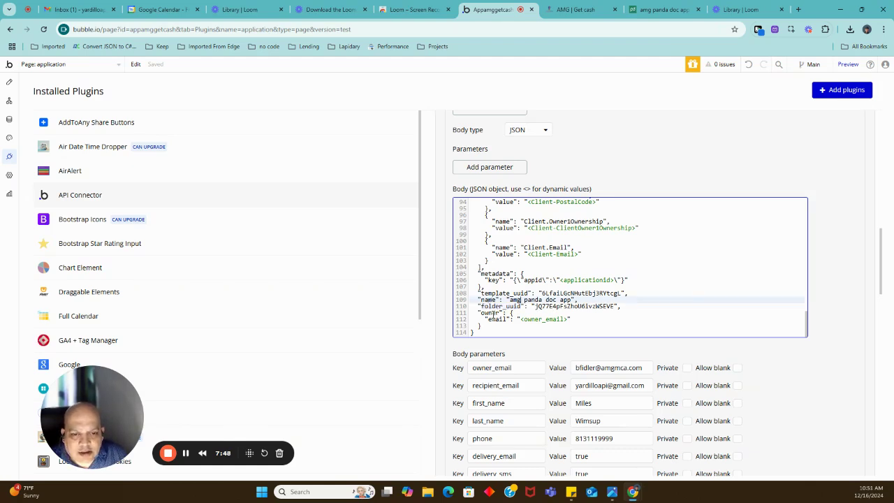
drag(478, 313, 574, 319)
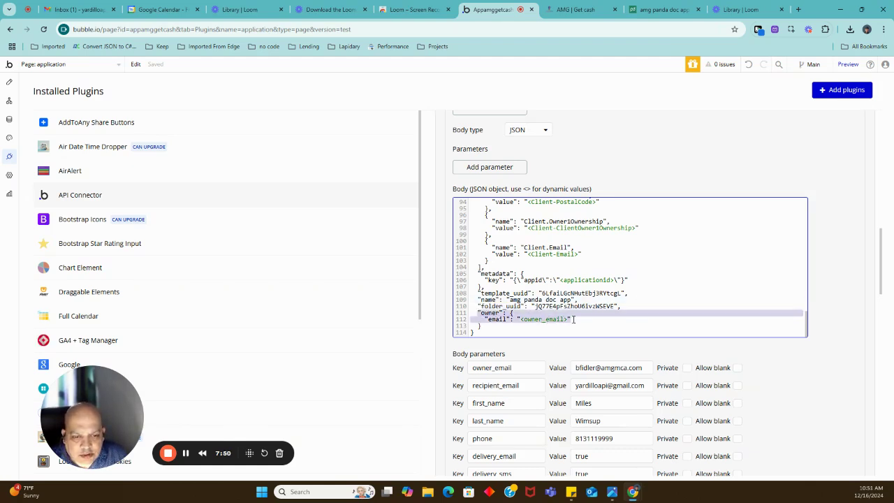
click(514, 312)
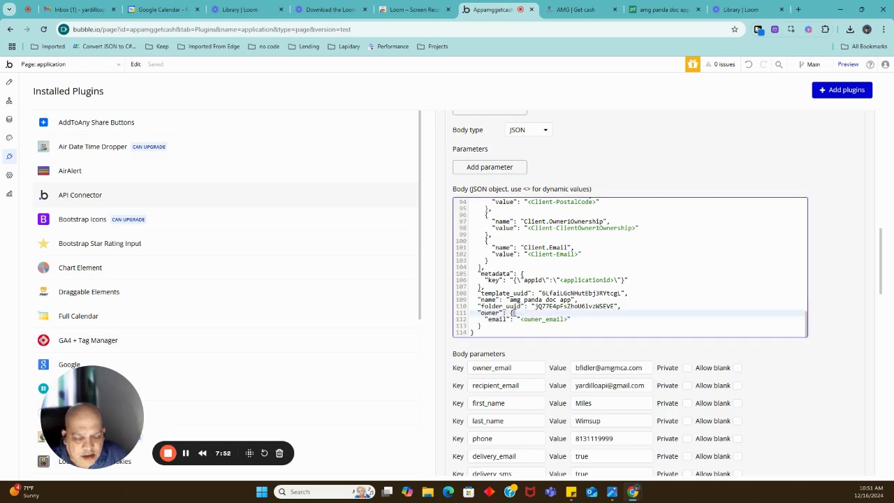
double_click(526, 320)
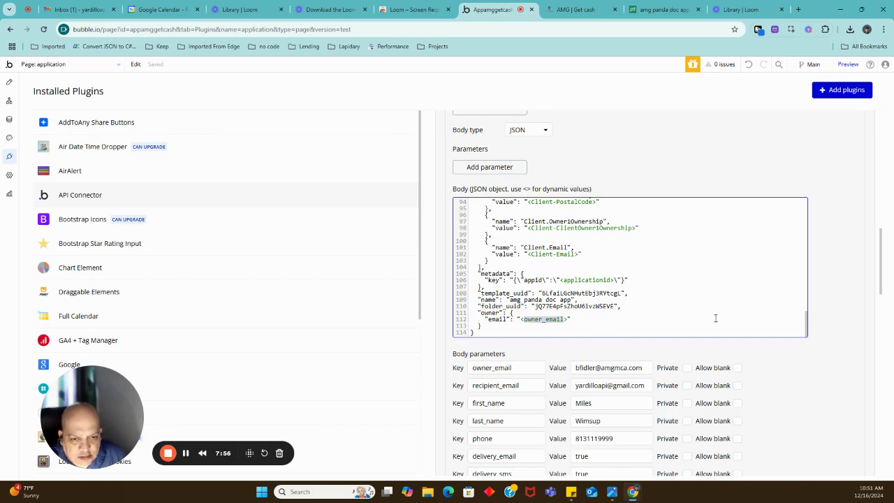
click(493, 274)
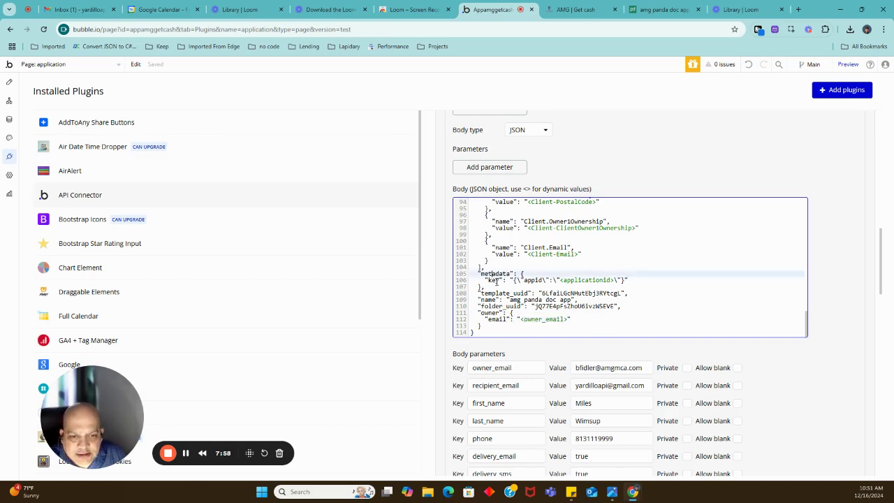
click(497, 280)
drag(478, 273, 515, 285)
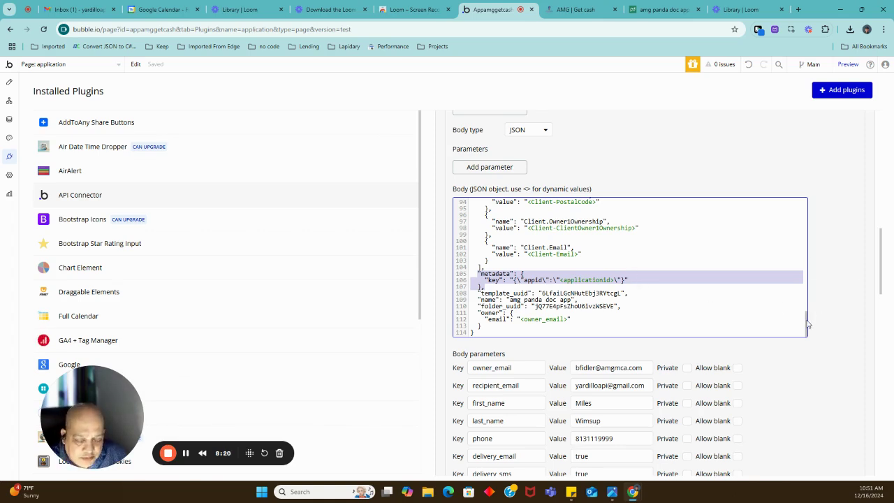
double_click(494, 273)
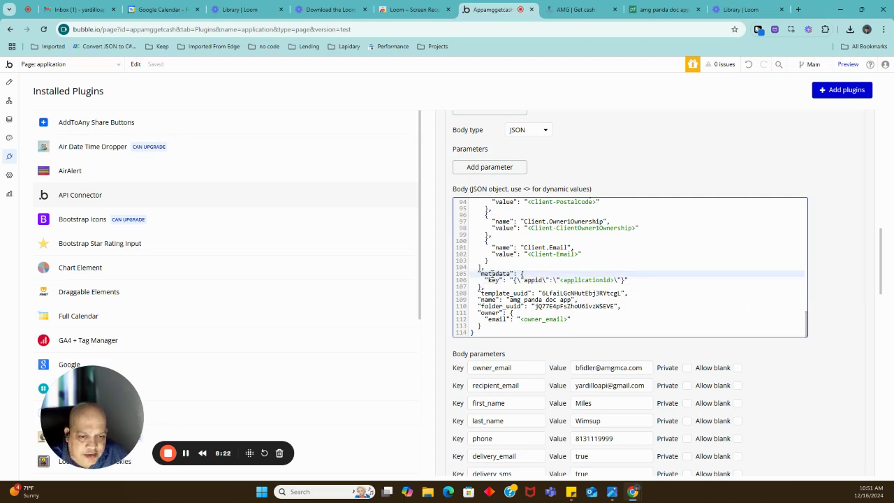
double_click(533, 279)
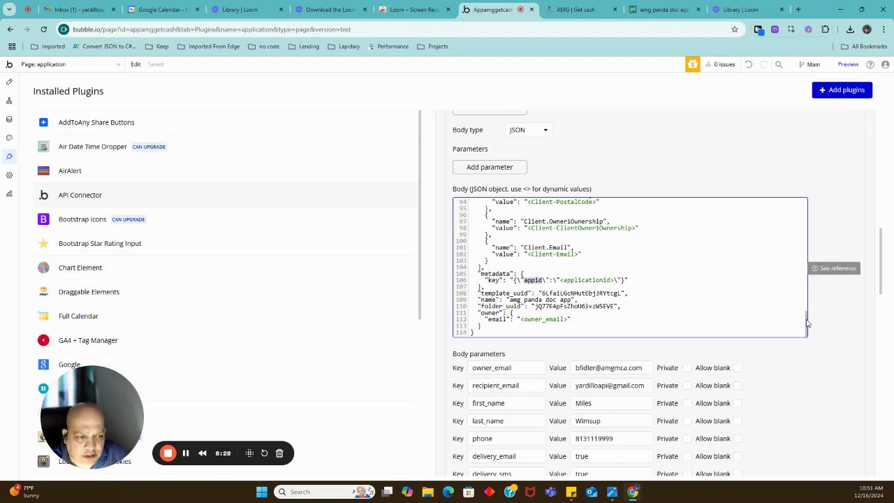
drag(808, 323, 796, 220)
double_click(487, 237)
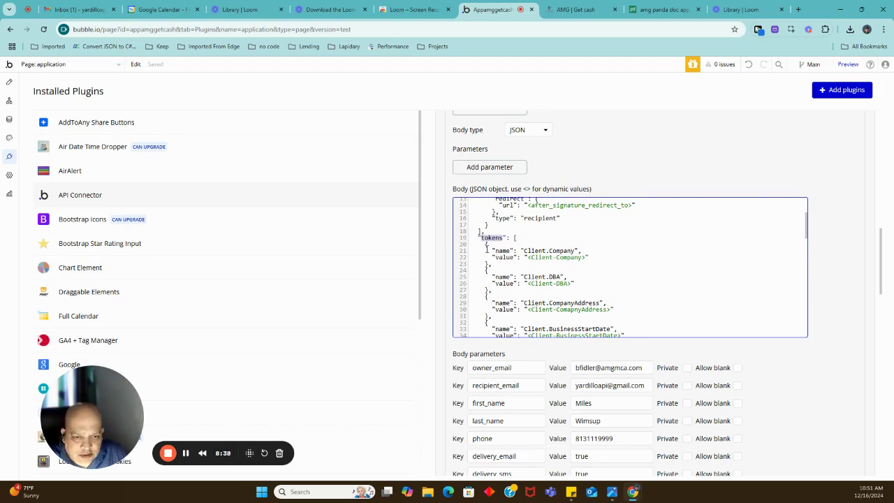
drag(484, 245, 502, 270)
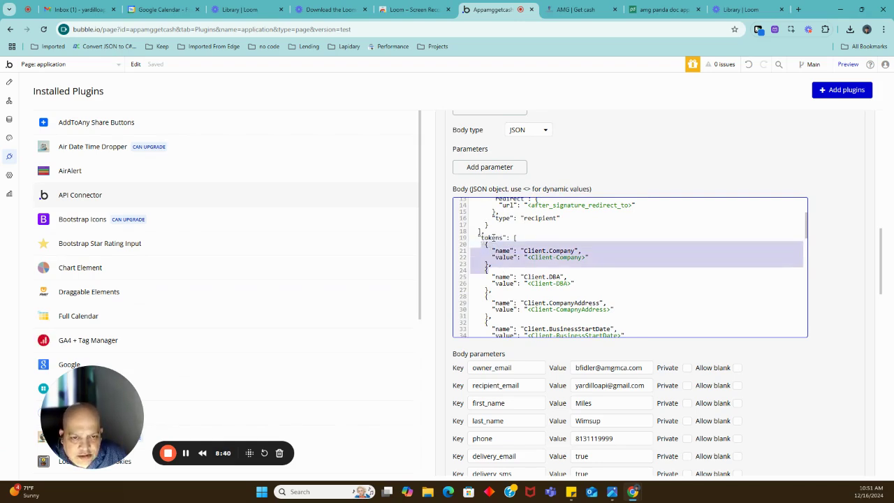
double_click(492, 237)
double_click(532, 250)
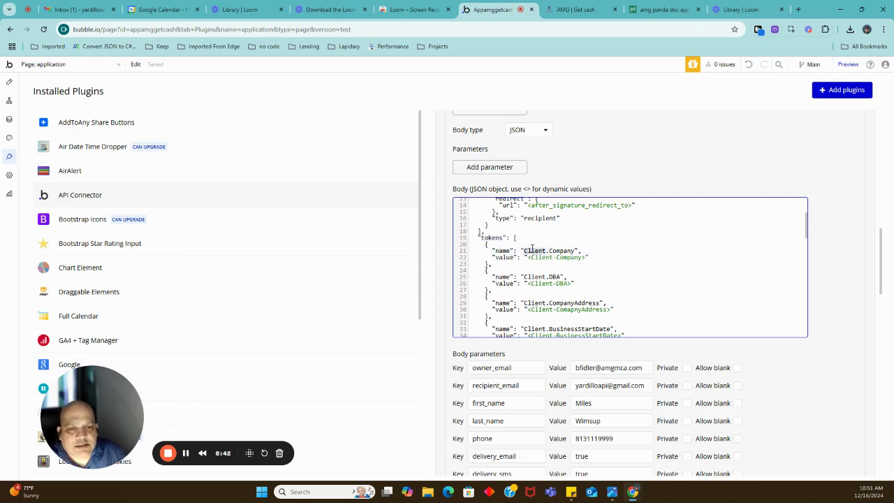
click(563, 251)
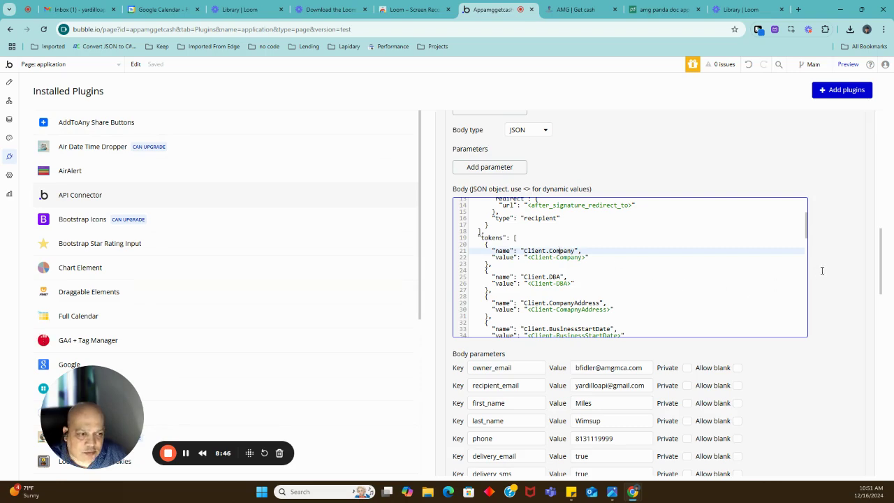
scroll(820, 268, down, 8)
scroll(828, 269, down, 2)
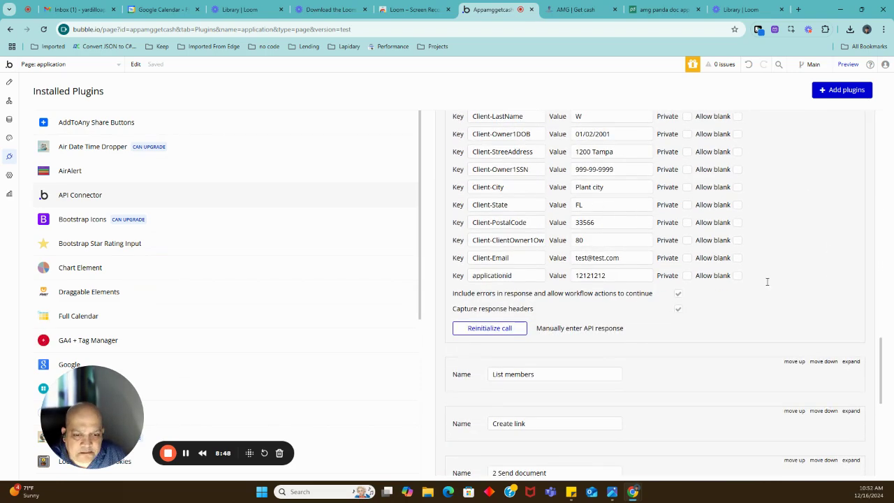
click(488, 329)
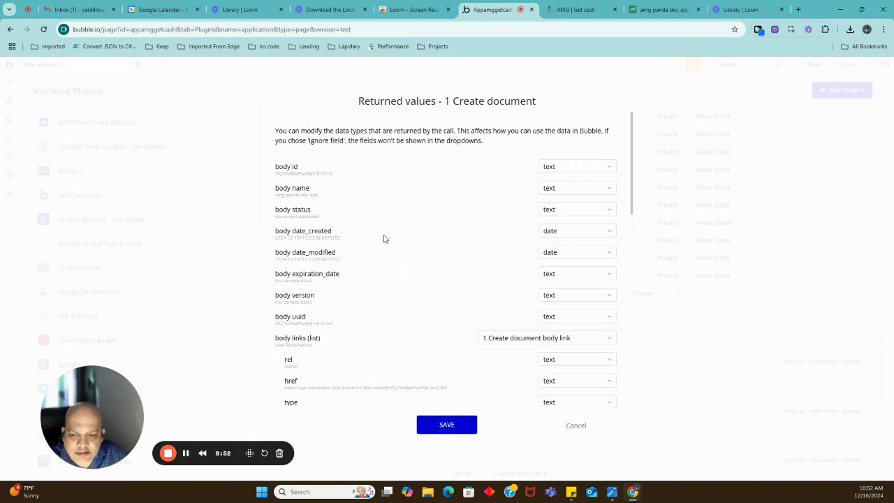
double_click(300, 173)
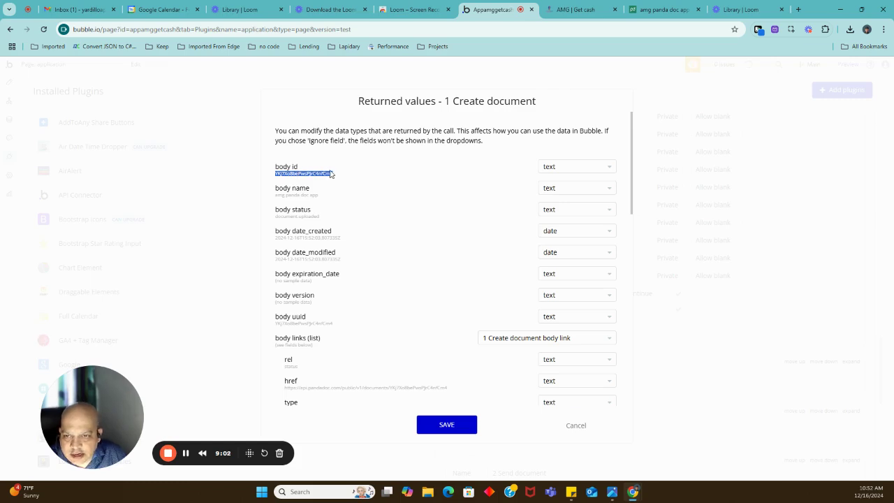
drag(280, 217, 319, 216)
click(319, 216)
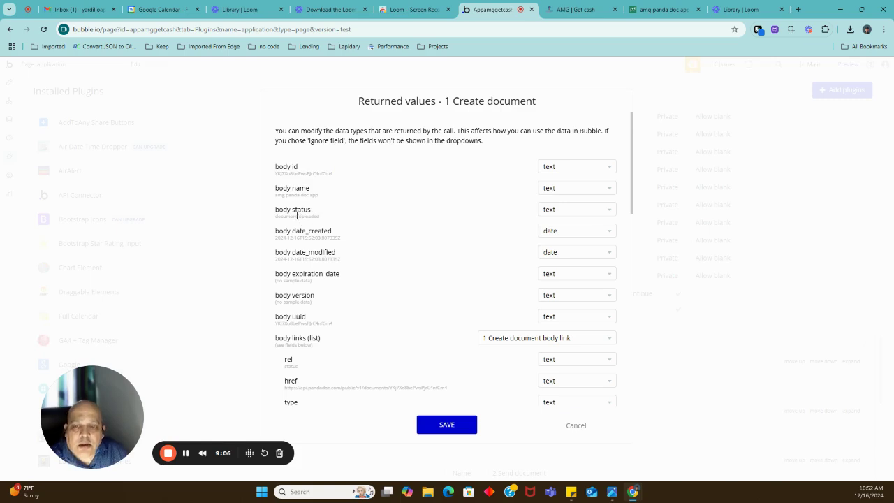
double_click(297, 216)
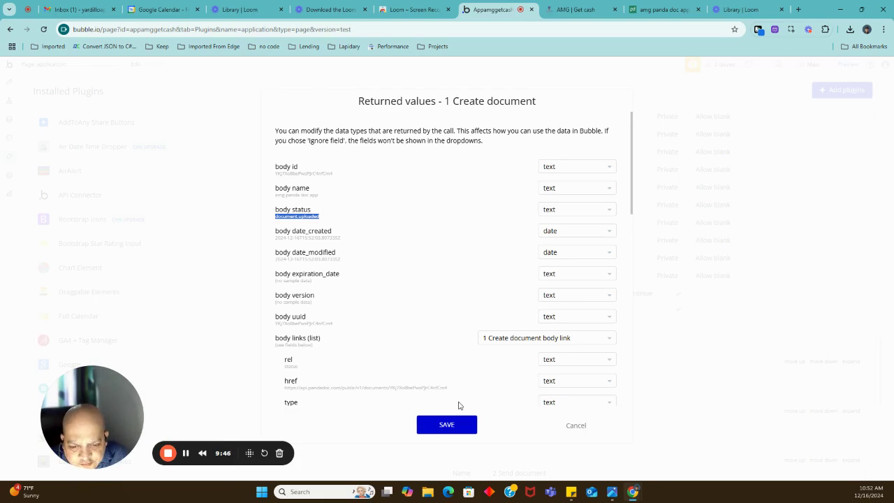
scroll(421, 335, down, 10)
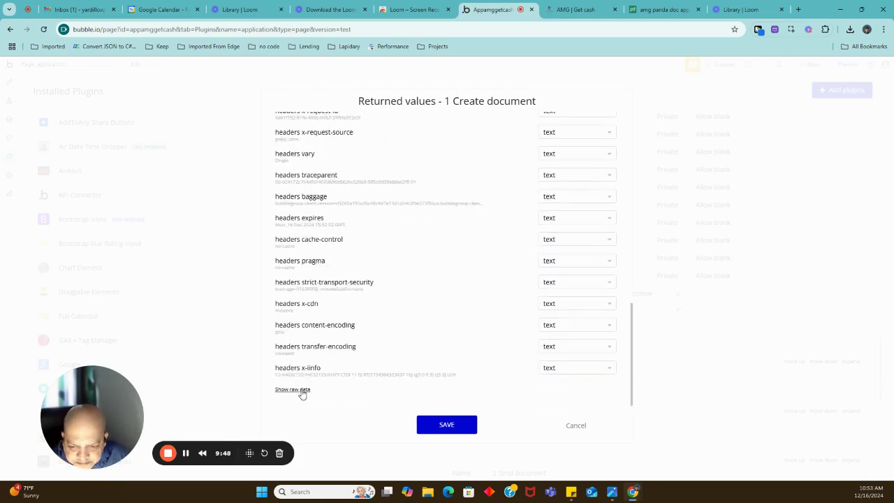
Show the raw Create document response, copy the new document's id, and save the returned value types.
click(301, 391)
scroll(365, 357, down, 3)
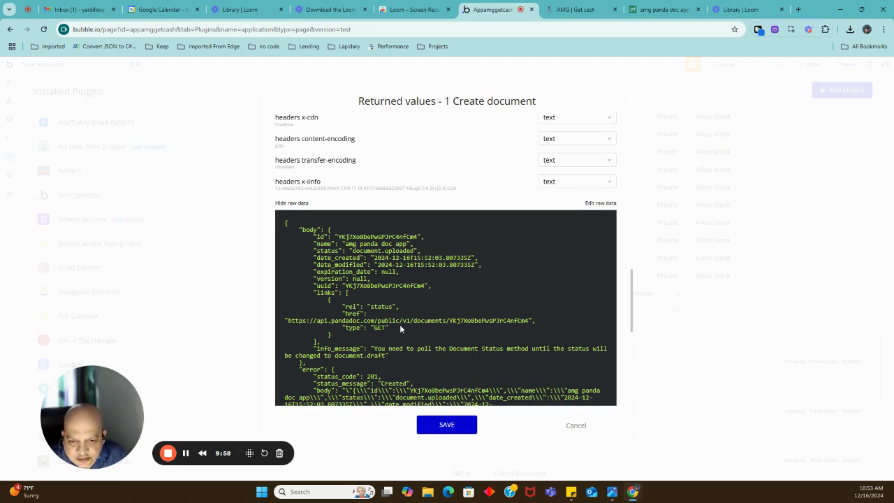
scroll(412, 324, down, 1)
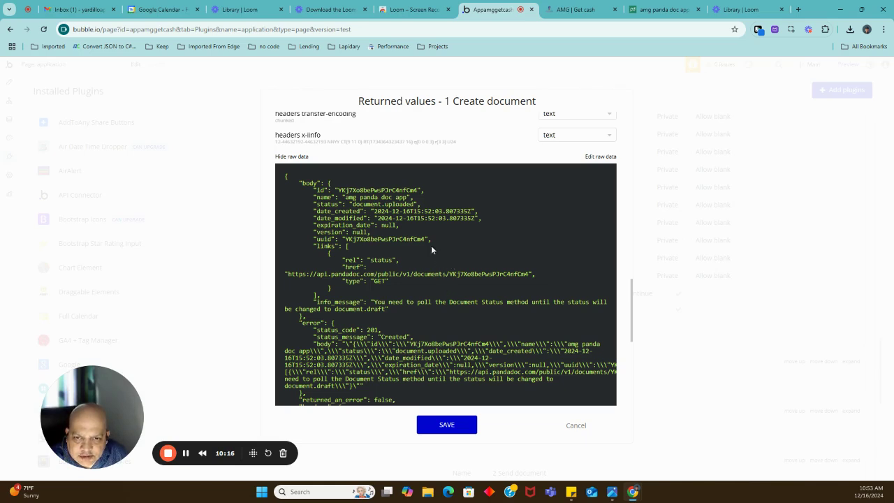
double_click(352, 190)
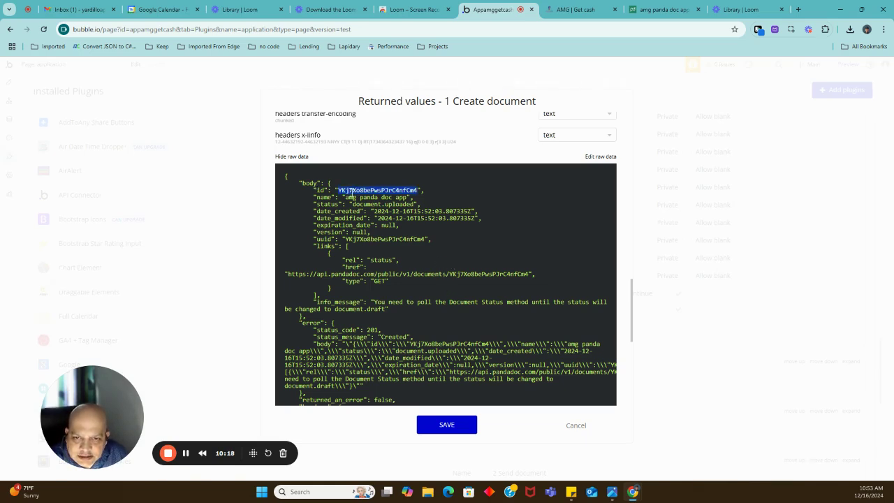
click(450, 424)
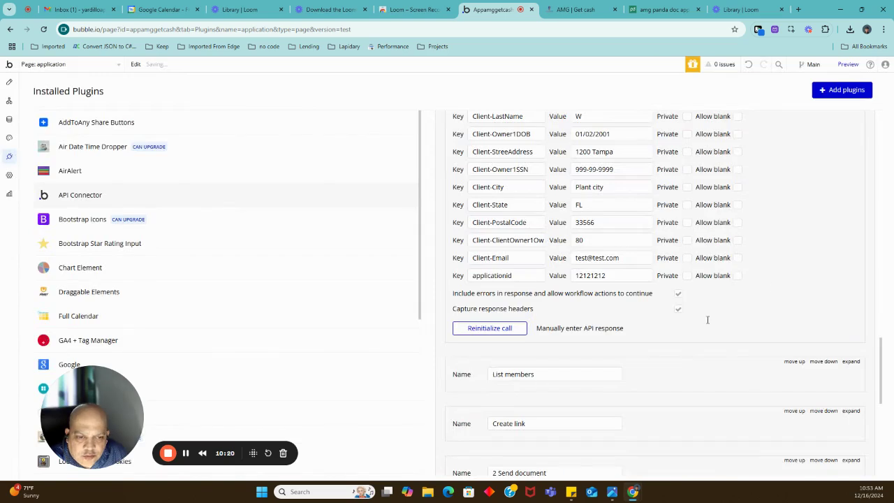
Expand the 2 Send document call and paste the copied link over its documentid value.
scroll(815, 270, down, 3)
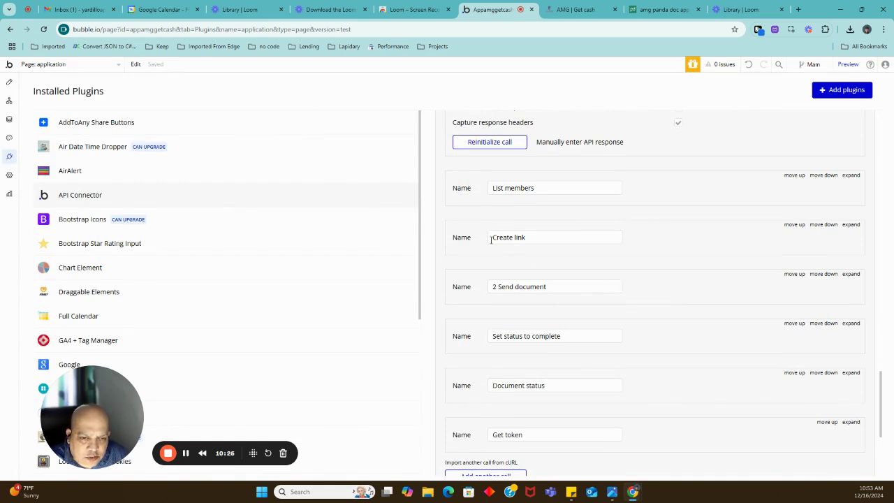
mouse_move(530, 237)
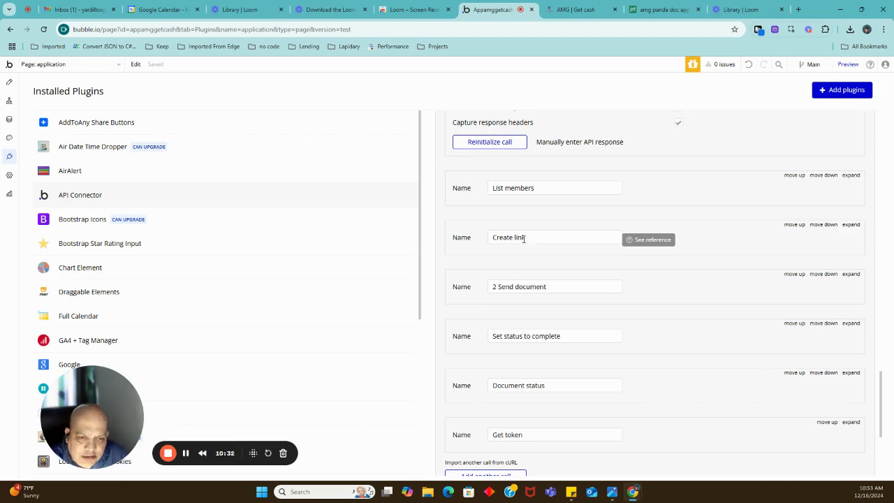
click(851, 275)
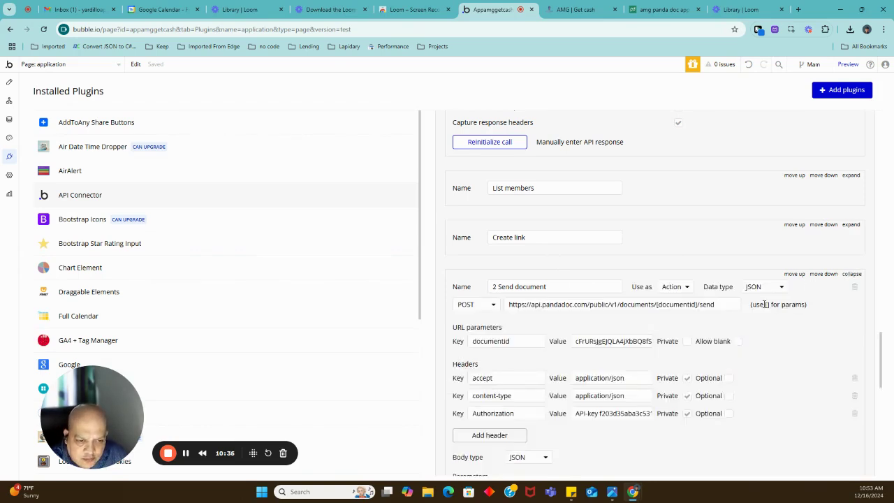
scroll(754, 302, down, 2)
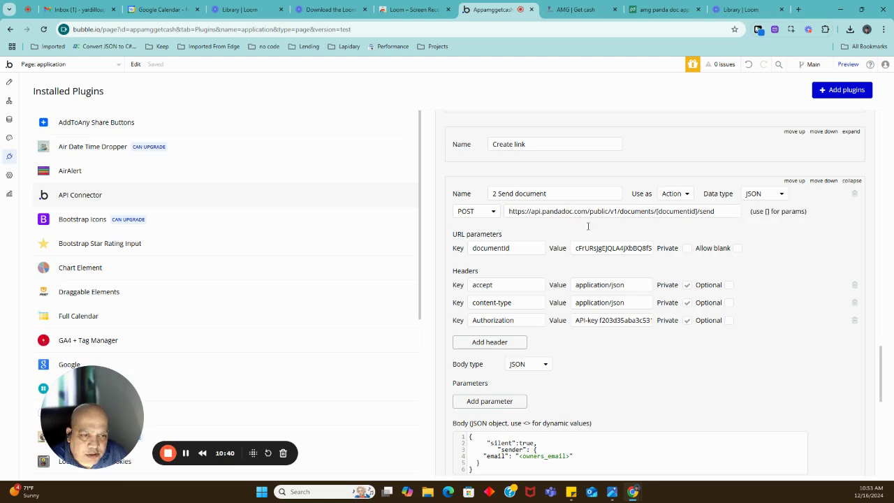
double_click(676, 211)
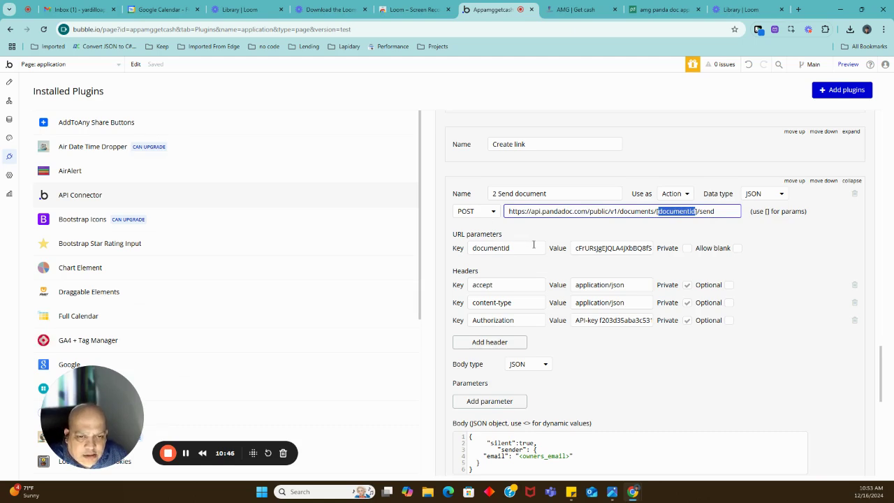
double_click(587, 250)
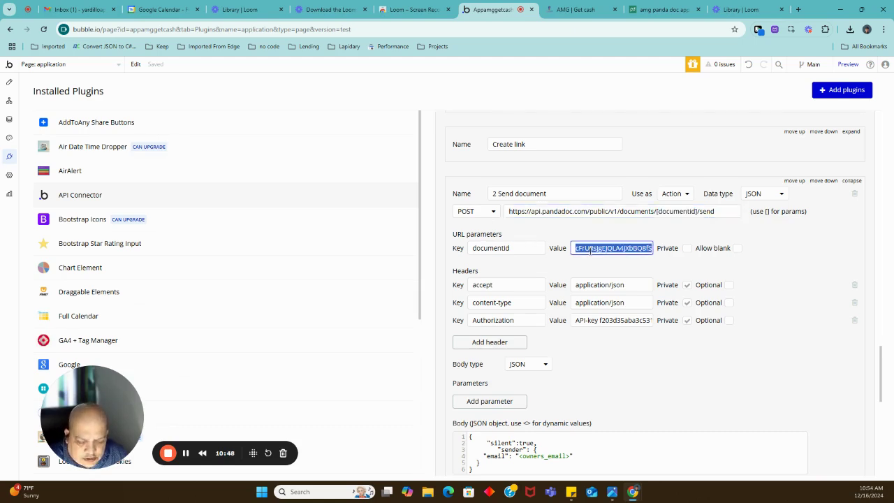
key(ctrl+v)
click(591, 266)
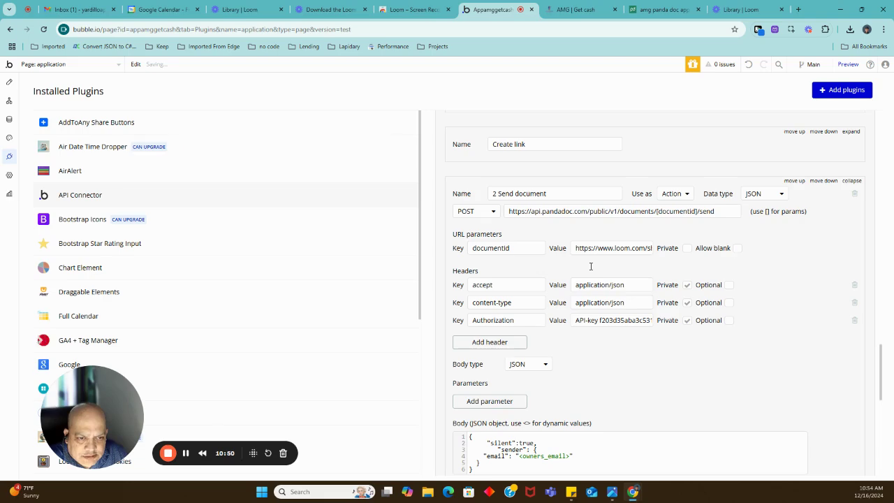
scroll(612, 223, up, 2)
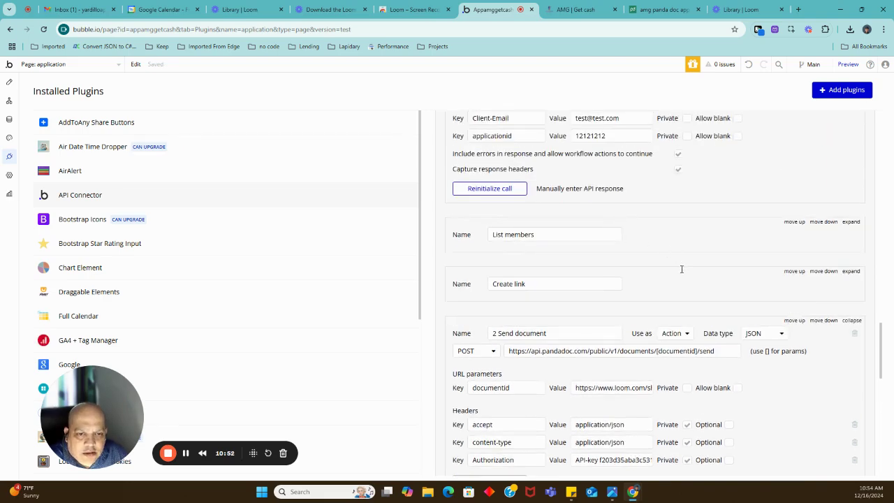
Copy the document id from the manual Create document response into 2 Send document's documentid value.
click(558, 188)
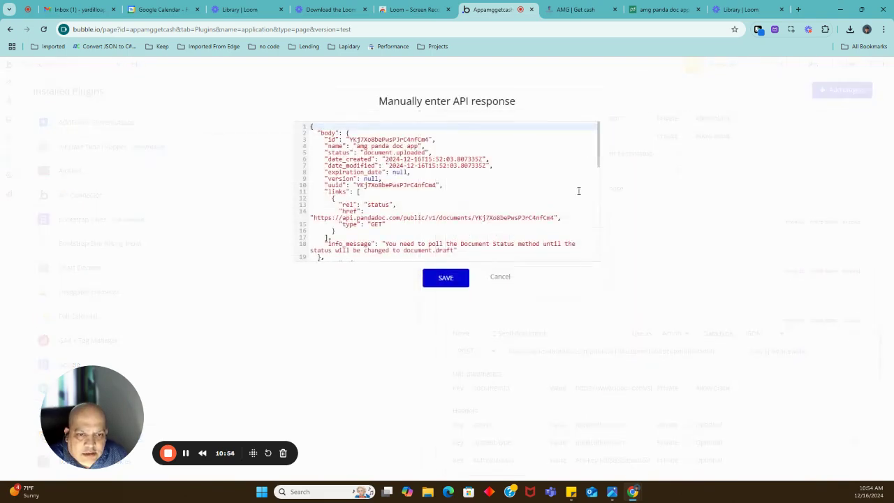
double_click(371, 138)
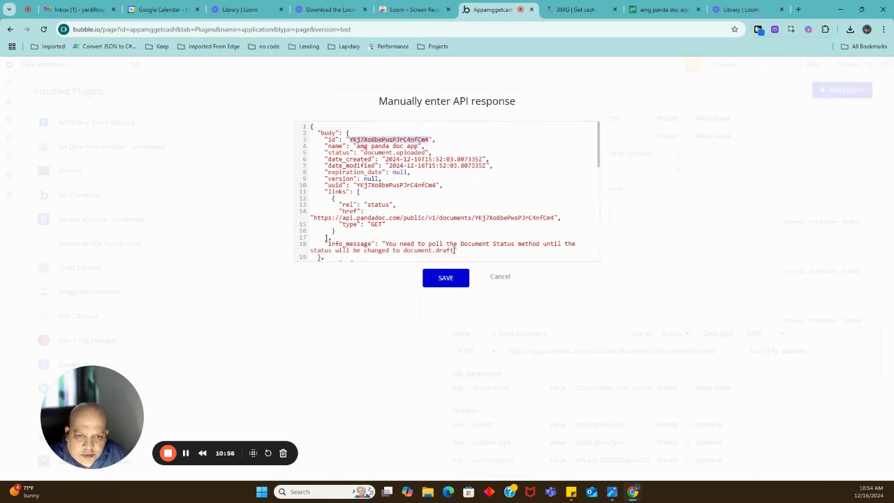
click(500, 277)
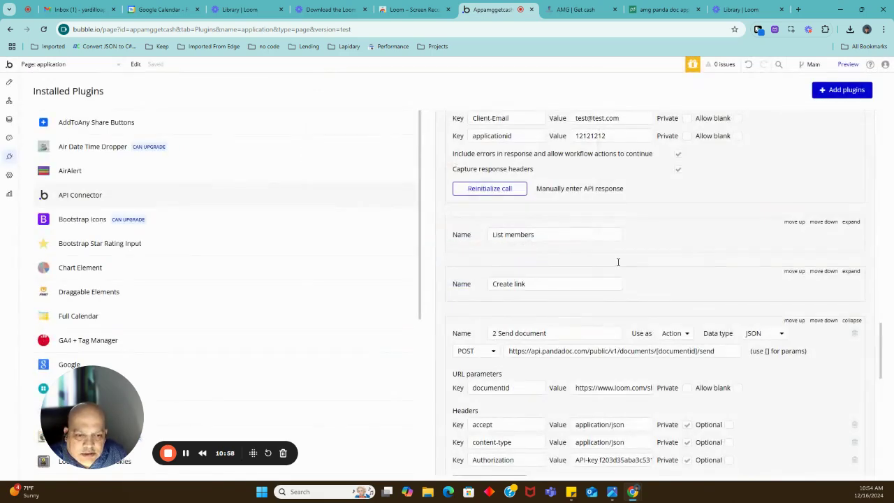
scroll(618, 259, down, 2)
triple_click(615, 248)
text(YKJ7Xo8bePwsPJrC4nfCm4)
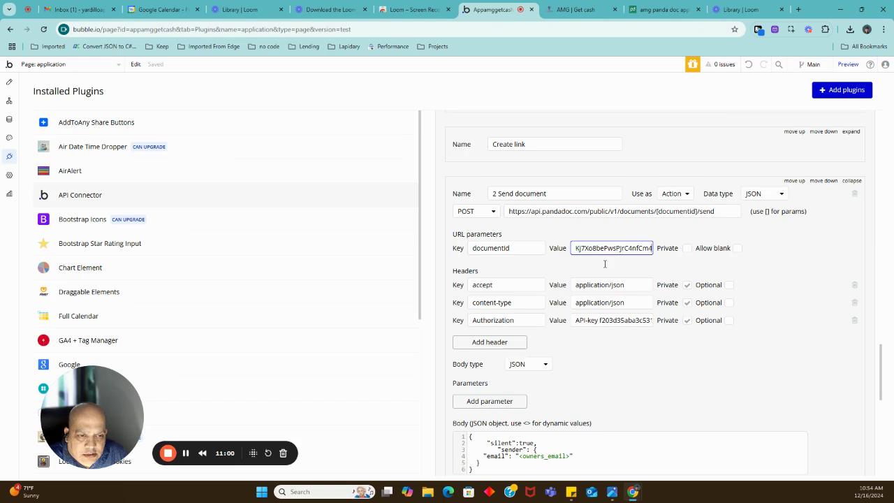
click(605, 263)
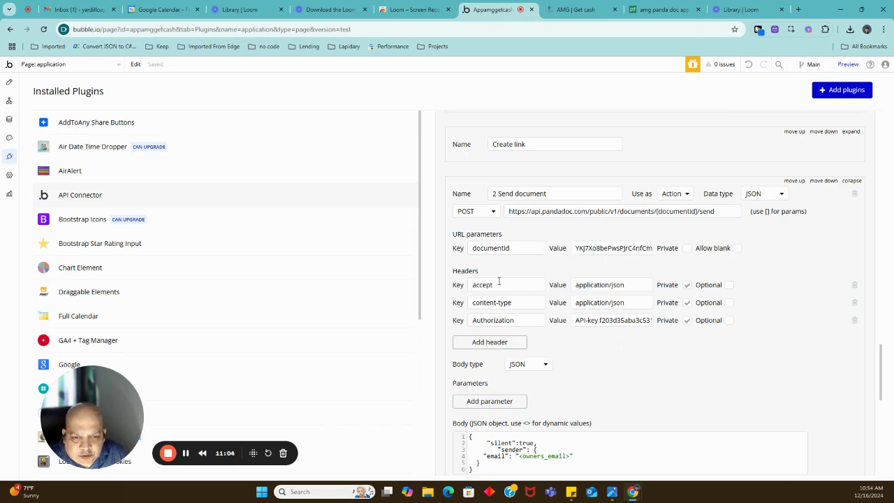
Review the JSON request body, including "silent": true and the owners_email sender.
scroll(618, 329, down, 1)
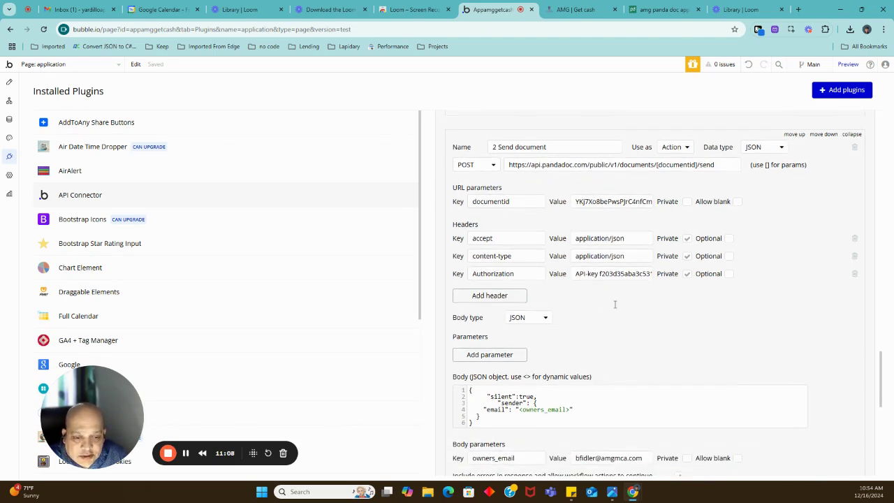
scroll(616, 305, down, 1)
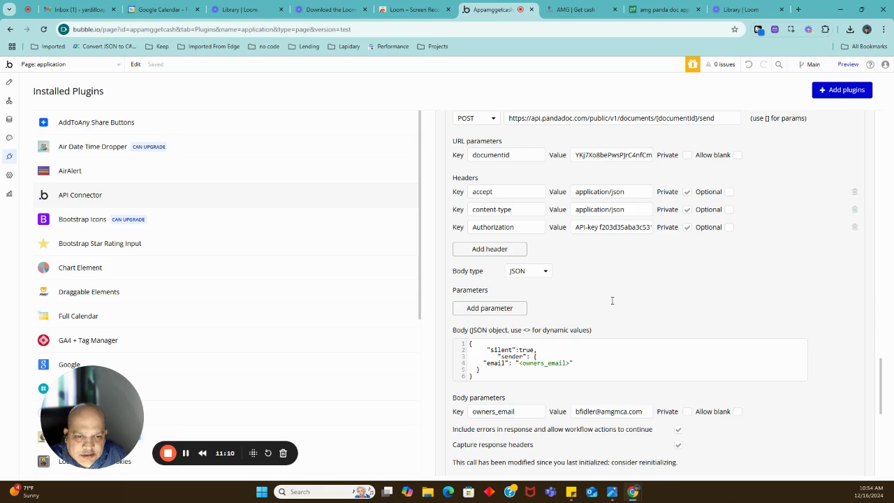
scroll(611, 299, down, 1)
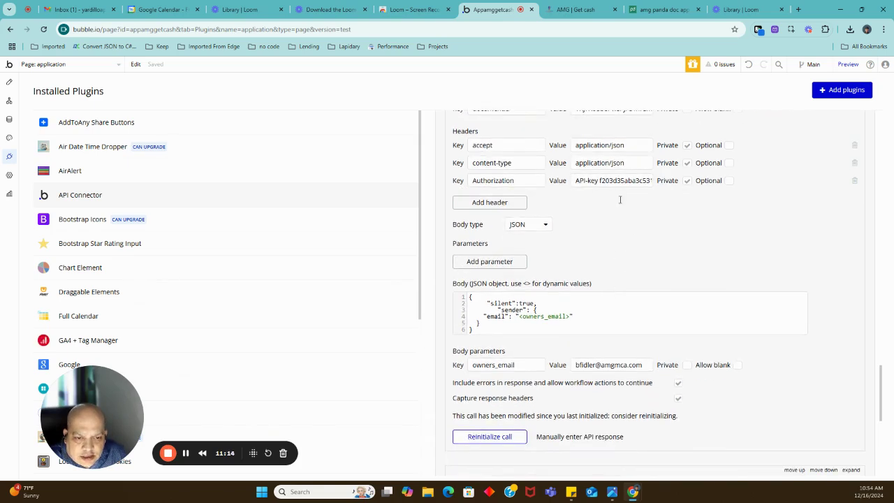
click(505, 304)
double_click(527, 303)
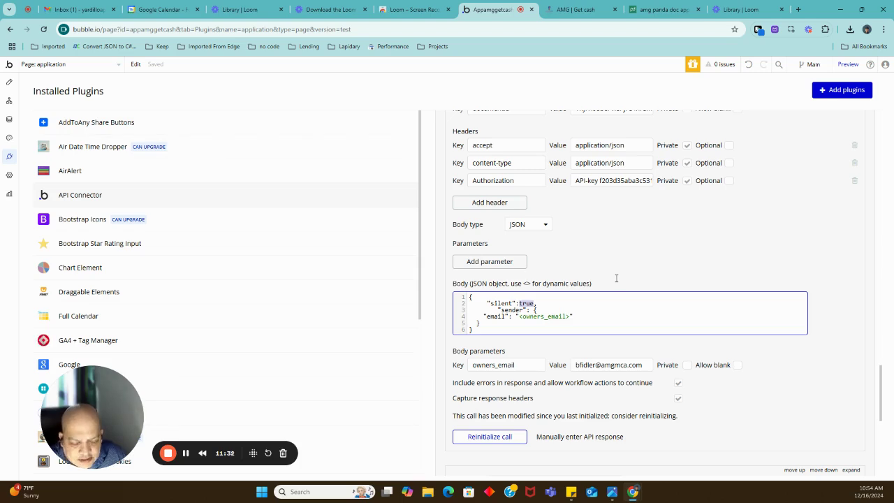
scroll(615, 279, down, 1)
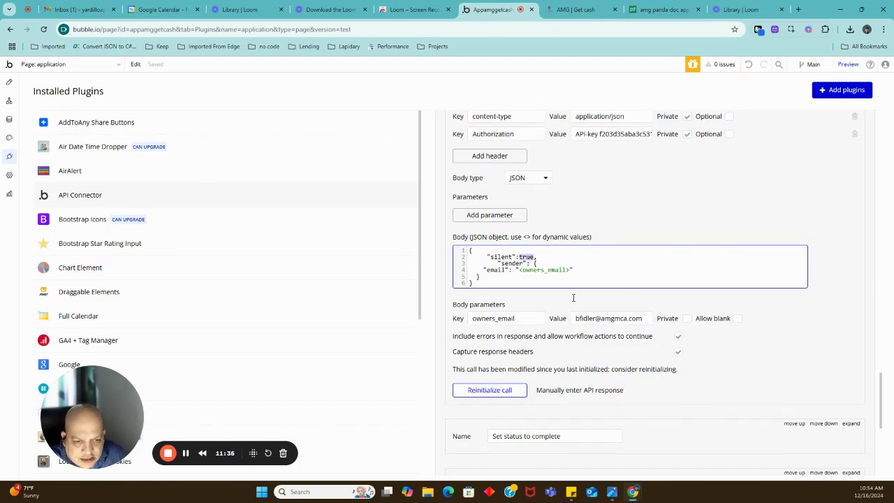
click(503, 264)
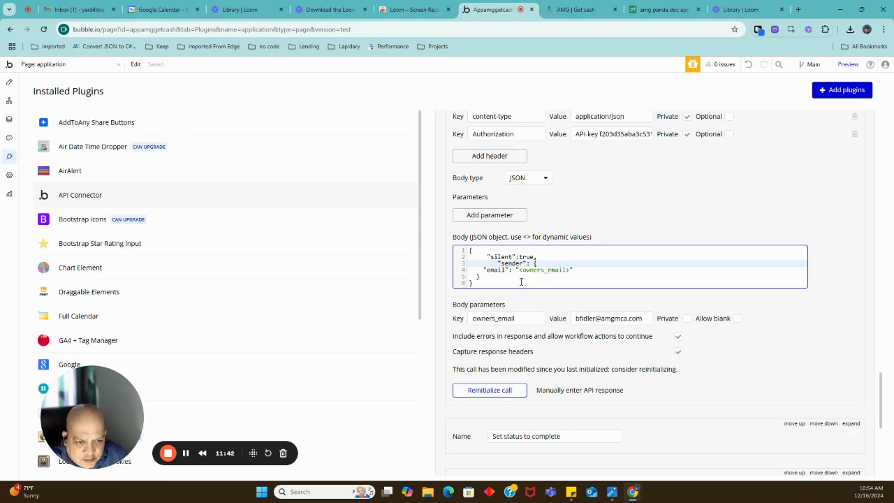
Re-run the 2 Send document call, inspect its document.sent response, and save the returned values.
click(508, 391)
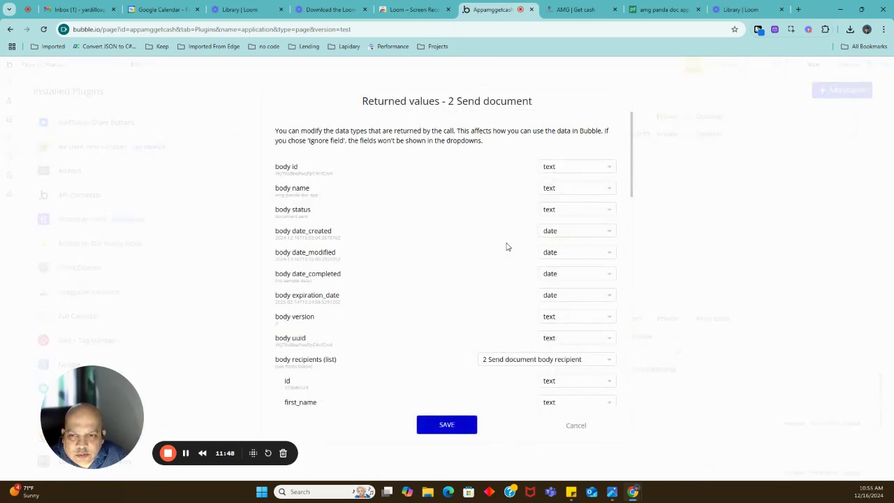
double_click(292, 173)
scroll(385, 345, down, 12)
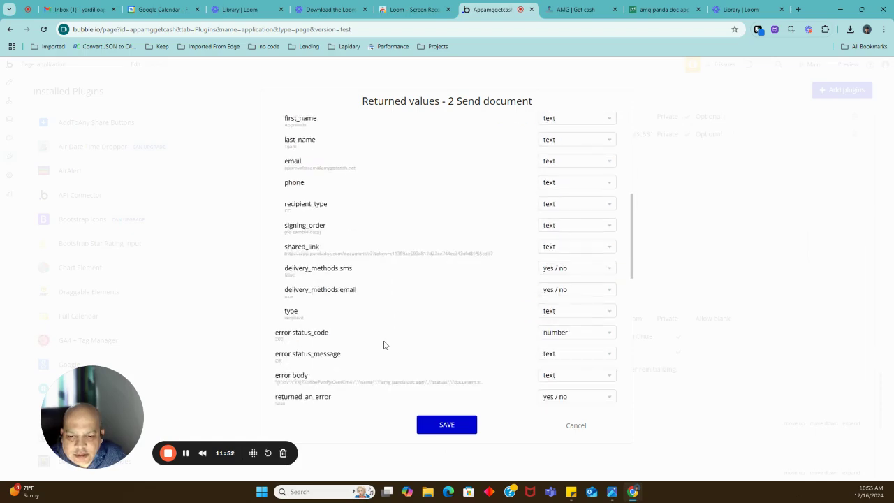
click(302, 390)
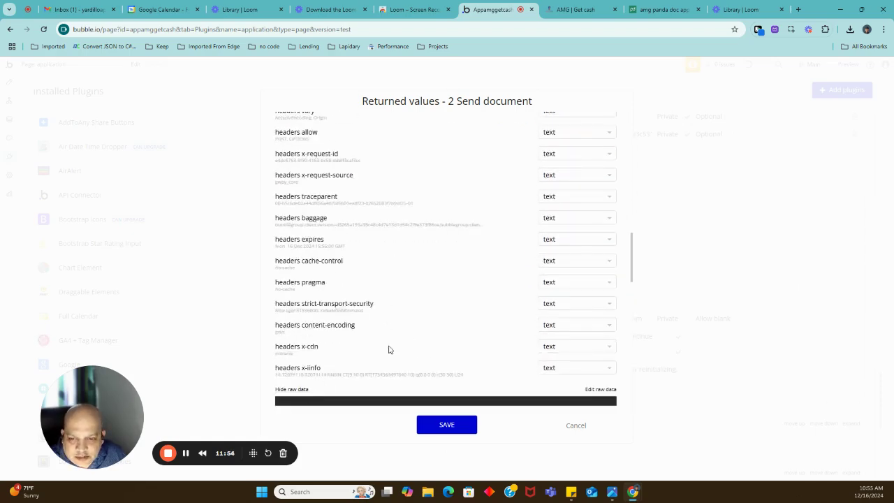
scroll(417, 326, down, 3)
scroll(417, 326, down, 1)
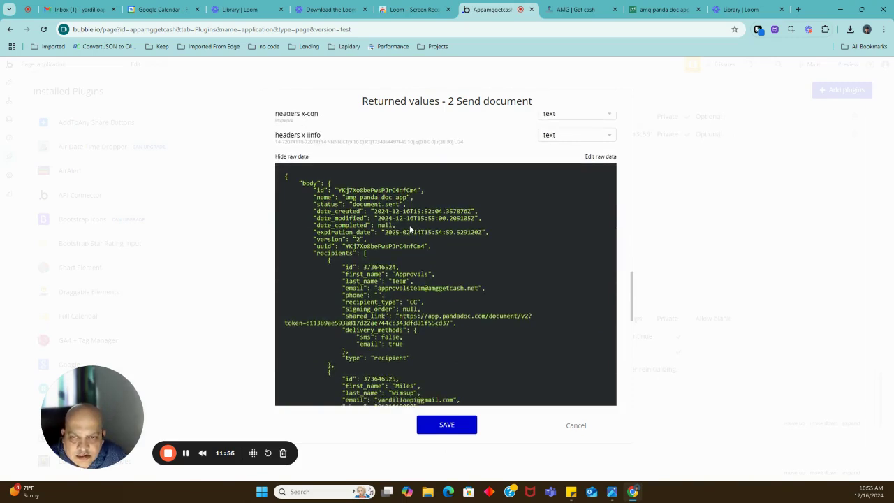
double_click(363, 190)
key(ctrl+c)
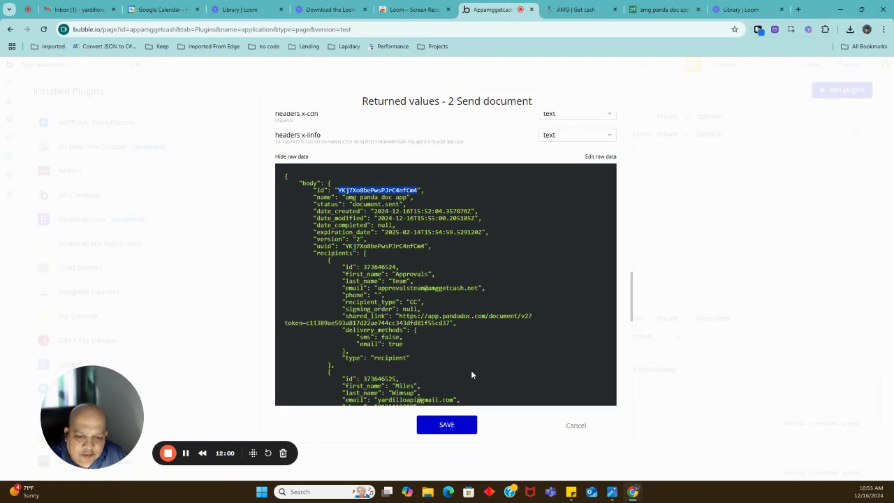
click(452, 426)
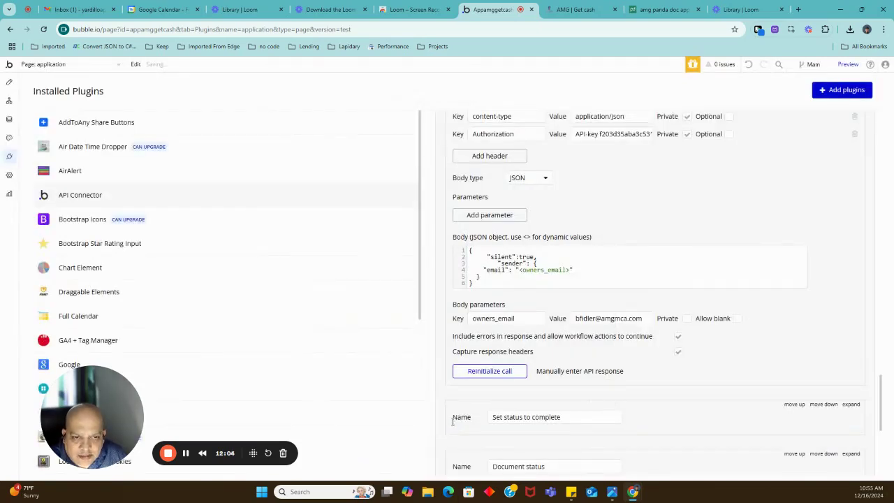
scroll(616, 360, up, 1)
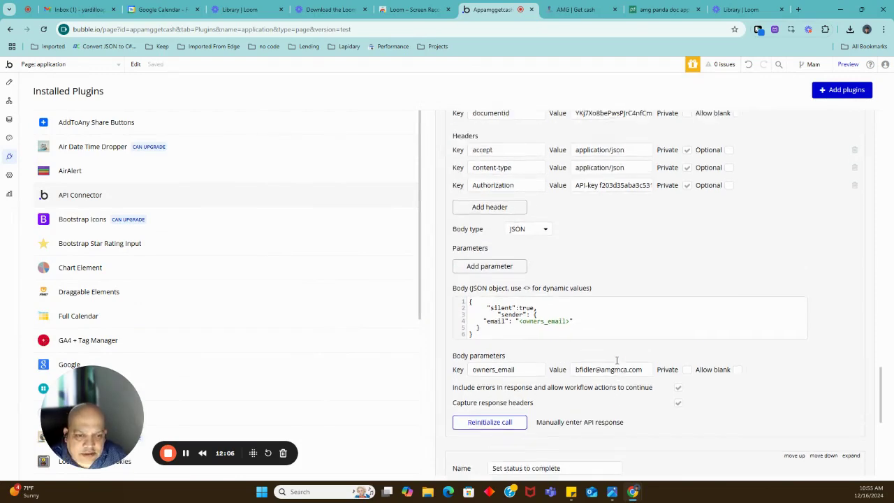
scroll(617, 360, up, 5)
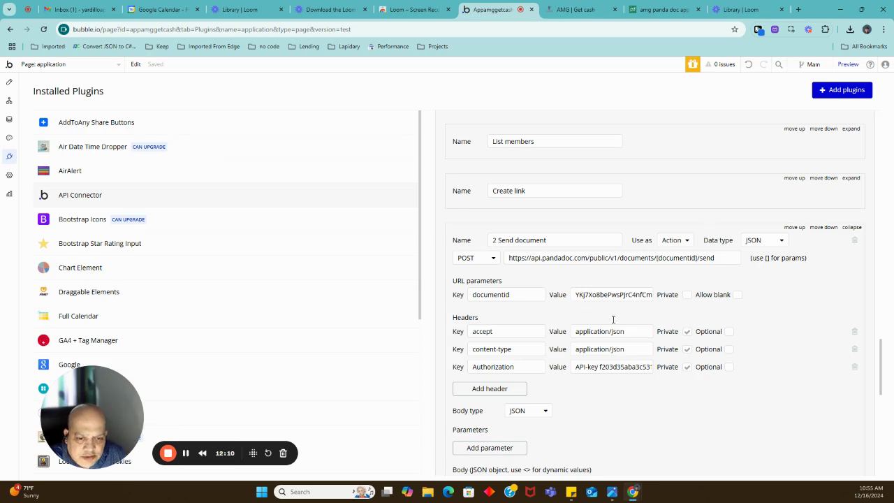
Replace the Create link call's documentid value with the sent document's ID.
scroll(622, 331, down, 3)
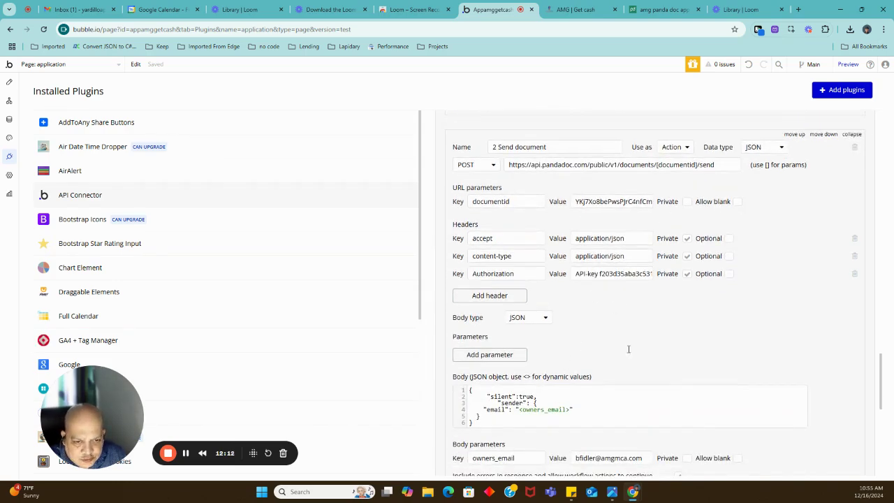
scroll(629, 349, up, 5)
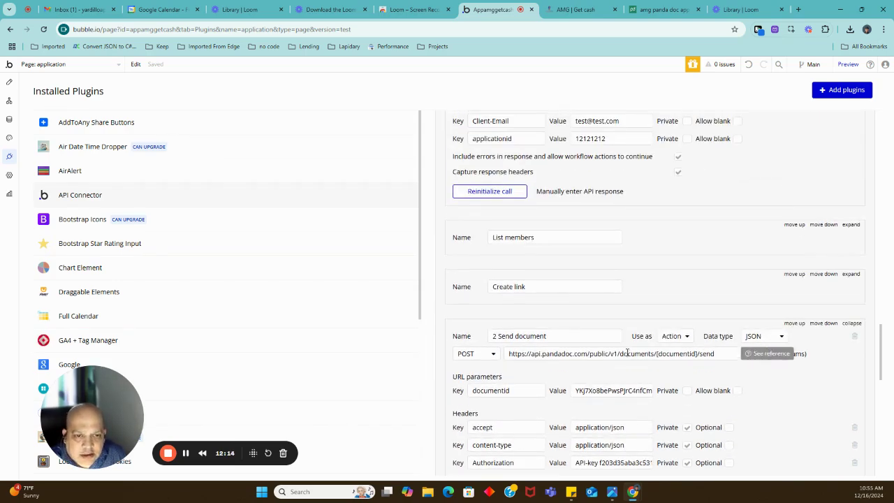
scroll(625, 351, up, 2)
scroll(625, 352, down, 3)
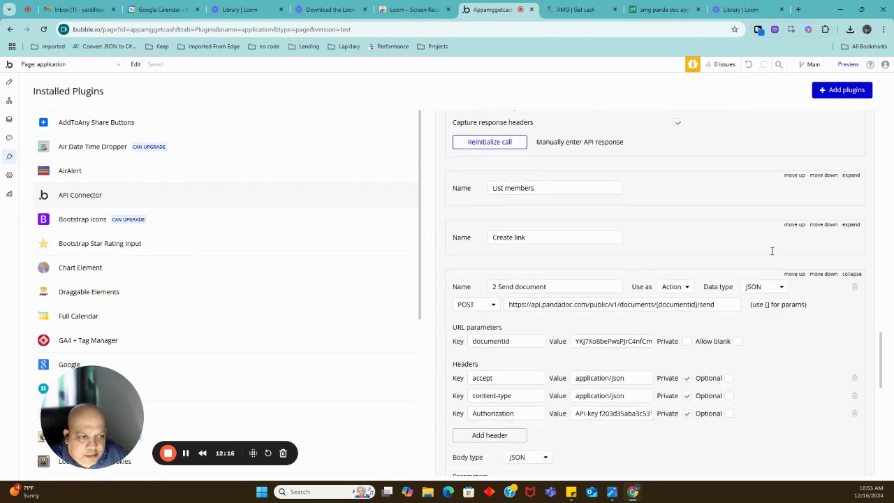
click(849, 225)
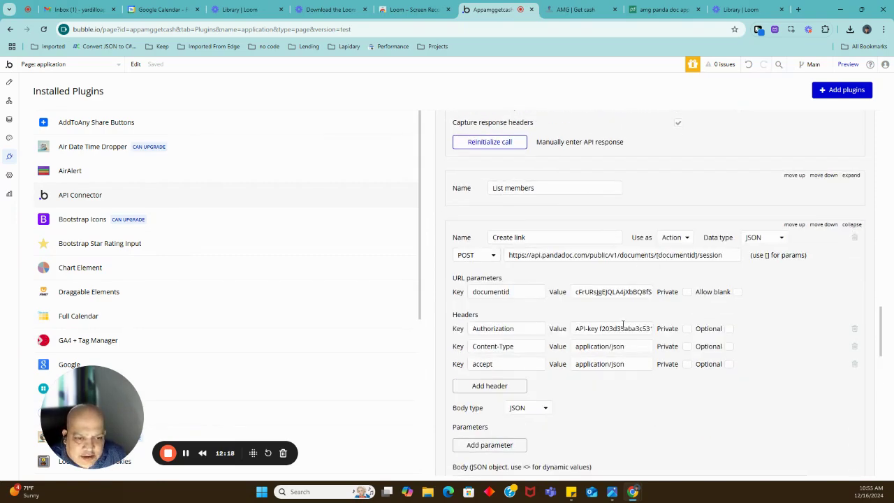
click(609, 292)
key(ctrl+a)
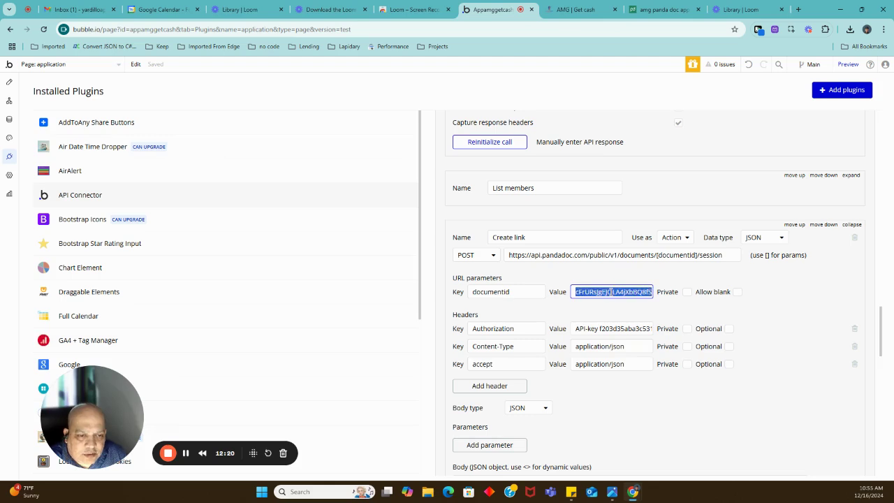
key(ctrl+v)
scroll(605, 309, down, 1)
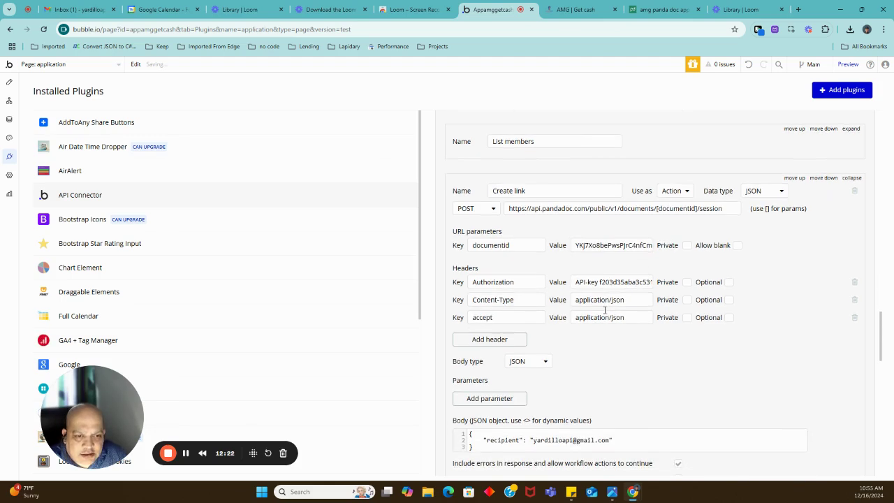
scroll(605, 309, down, 2)
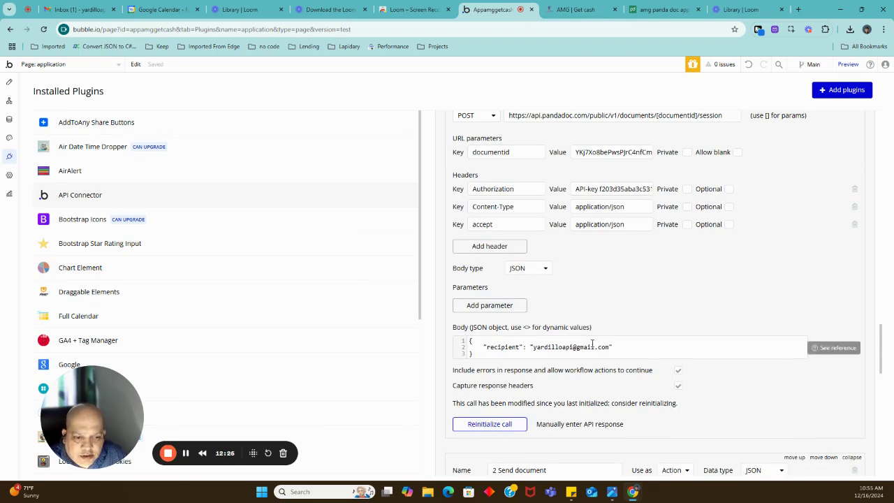
click(508, 427)
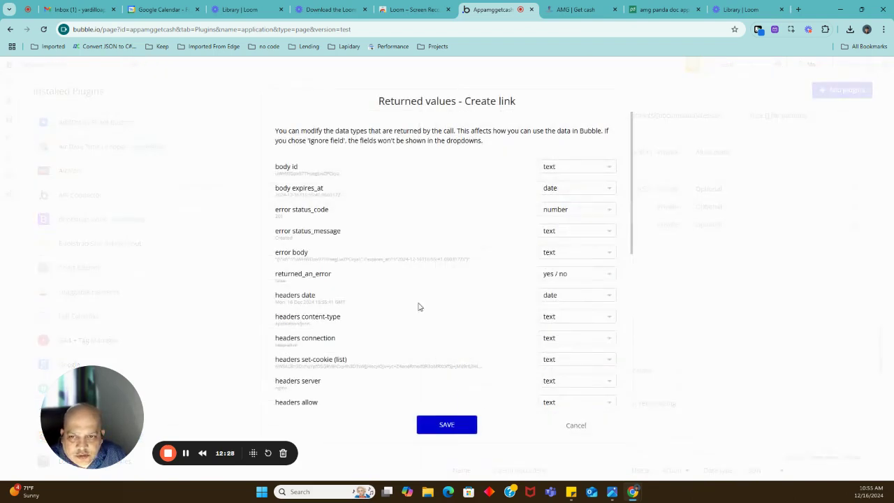
double_click(319, 174)
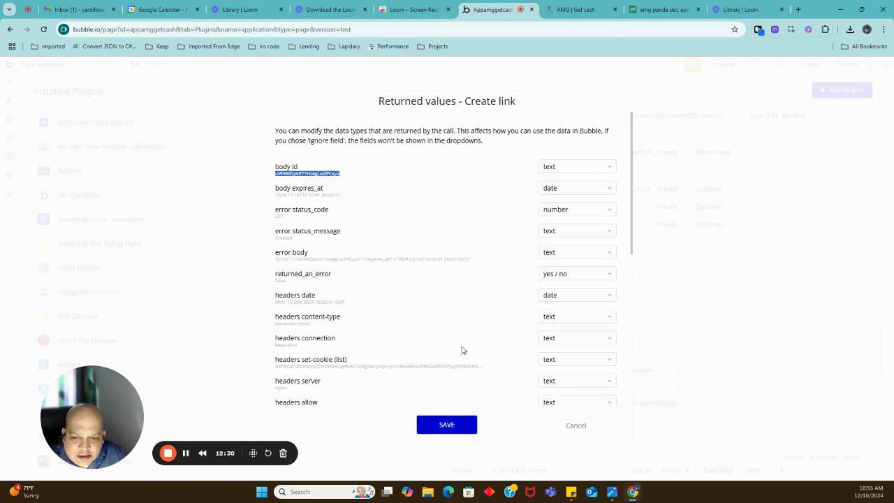
scroll(463, 350, down, 4)
scroll(447, 356, down, 2)
click(296, 394)
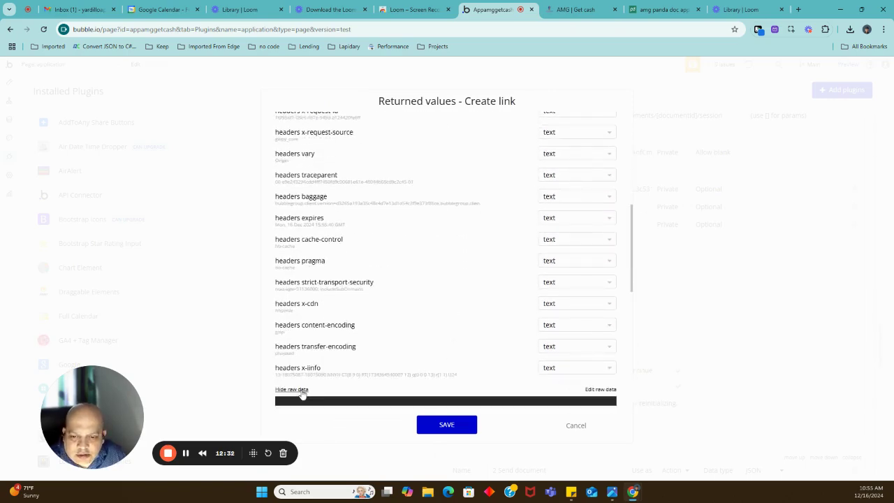
scroll(384, 353, down, 3)
double_click(377, 189)
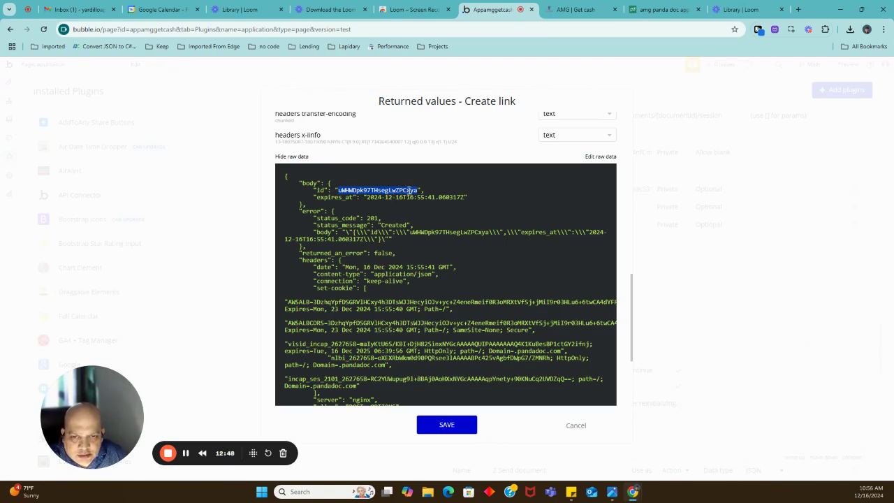
click(576, 426)
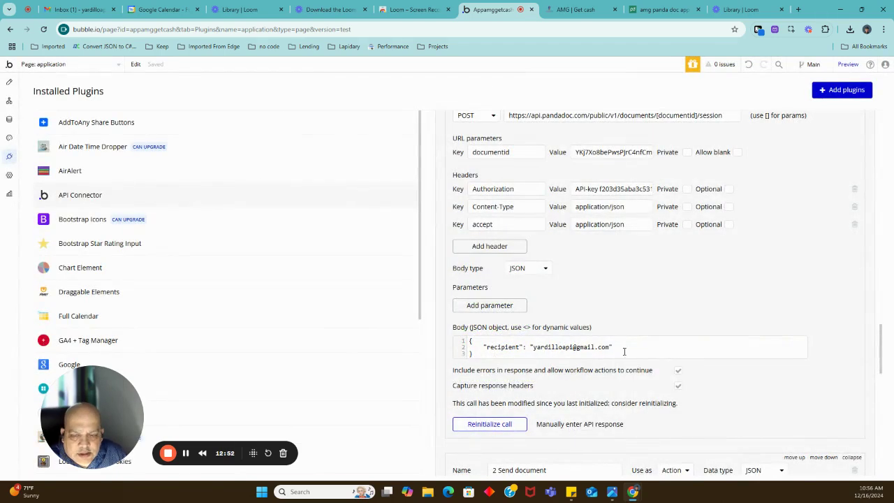
Collapse the 1 Create document, Create link and 2 Send document calls and view the Button Proceed 4 workflow.
scroll(589, 199, up, 3)
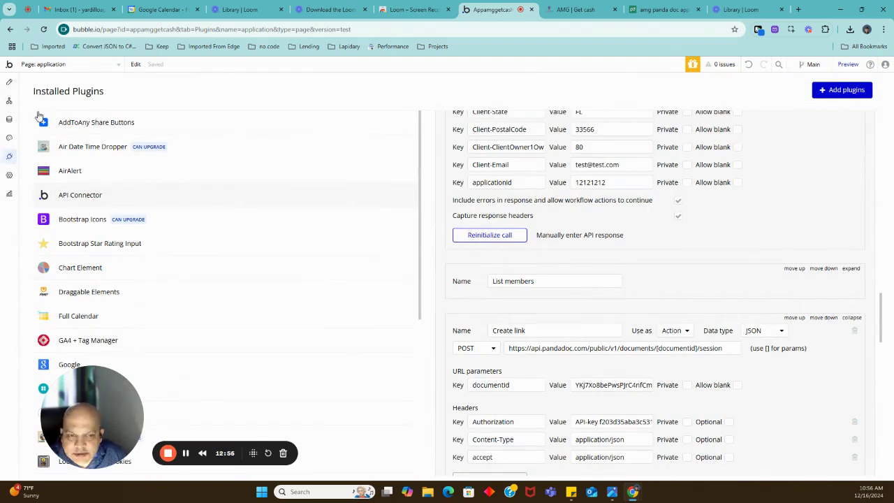
scroll(605, 326, up, 10)
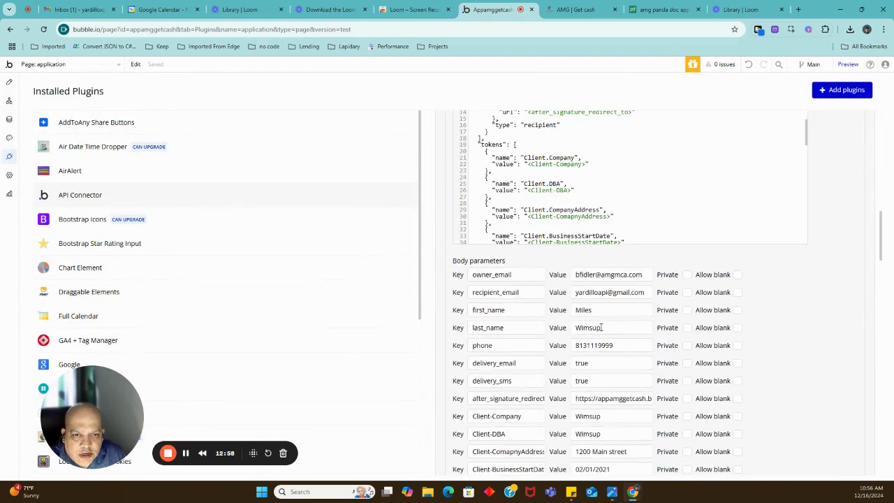
scroll(605, 328, up, 5)
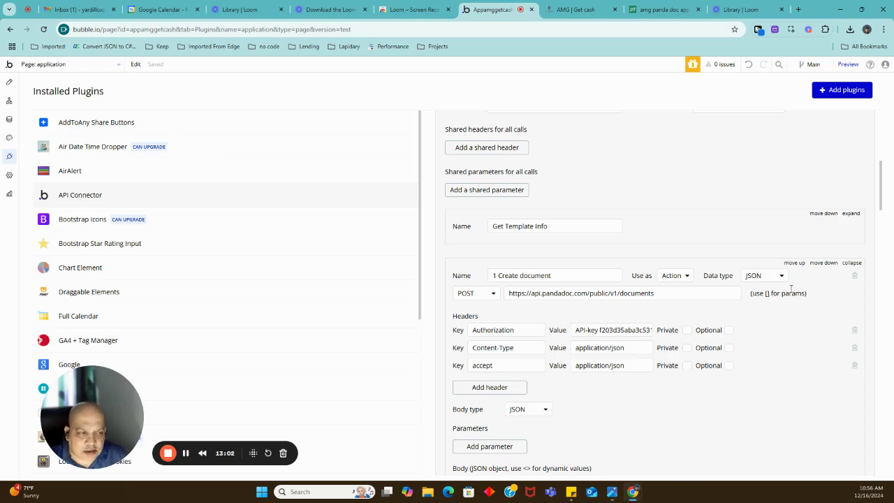
click(852, 262)
scroll(739, 319, down, 2)
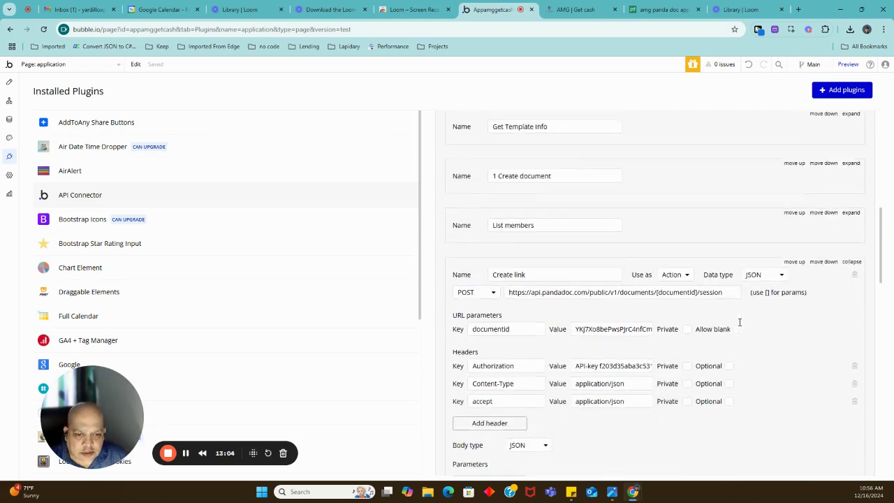
scroll(739, 322, down, 1)
click(851, 222)
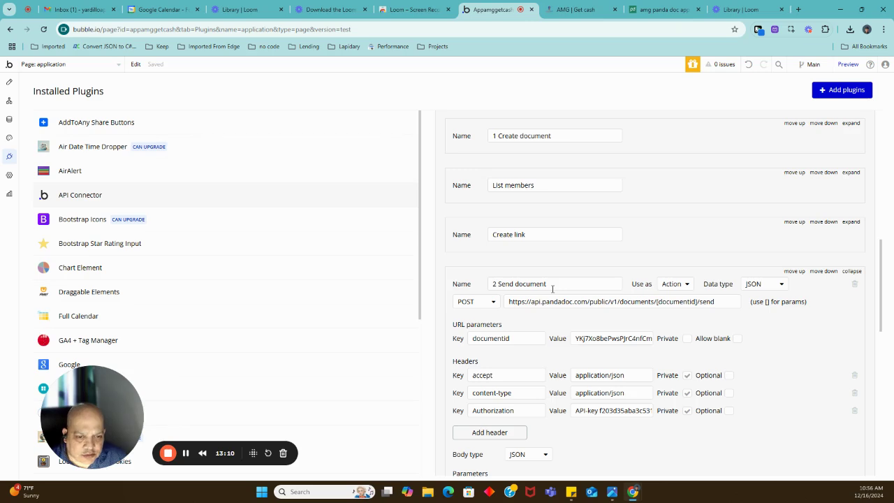
click(850, 271)
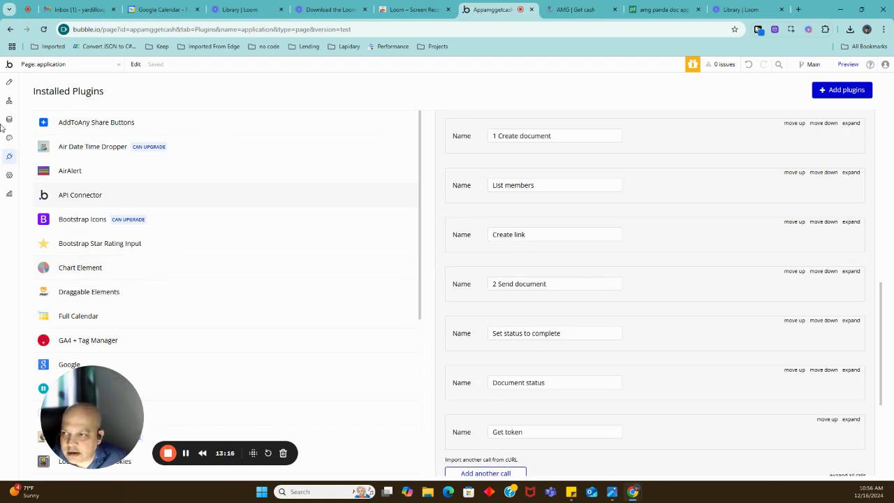
click(9, 101)
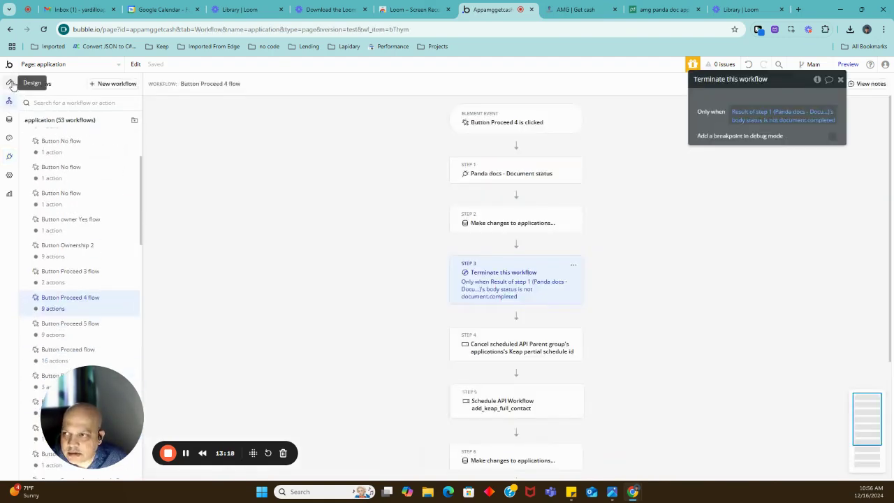
Select the Proceed button and open its workflow down to Step 8, Trigger get_pandadoc_link.
click(9, 83)
scroll(641, 256, up, 5)
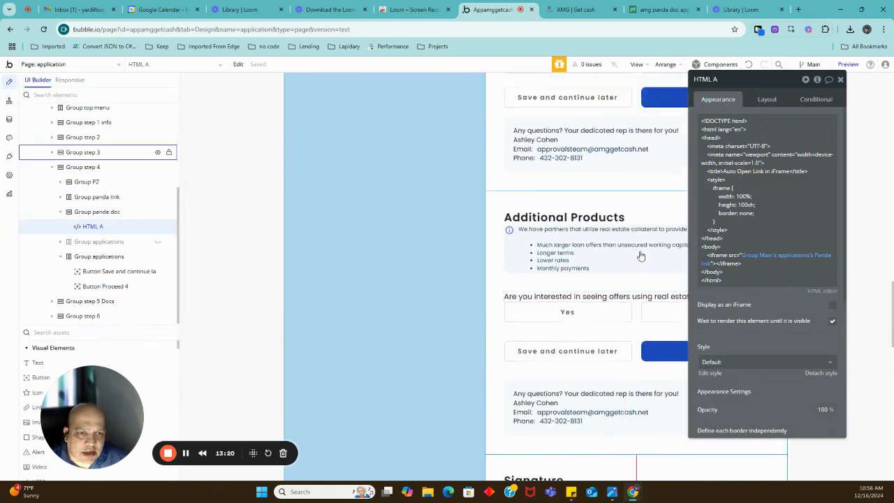
scroll(641, 256, up, 3)
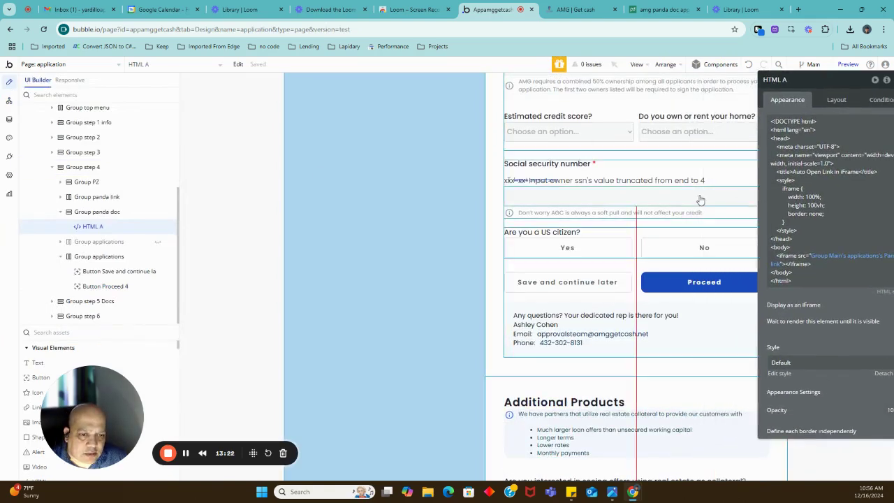
scroll(698, 202, up, 3)
scroll(608, 269, down, 4)
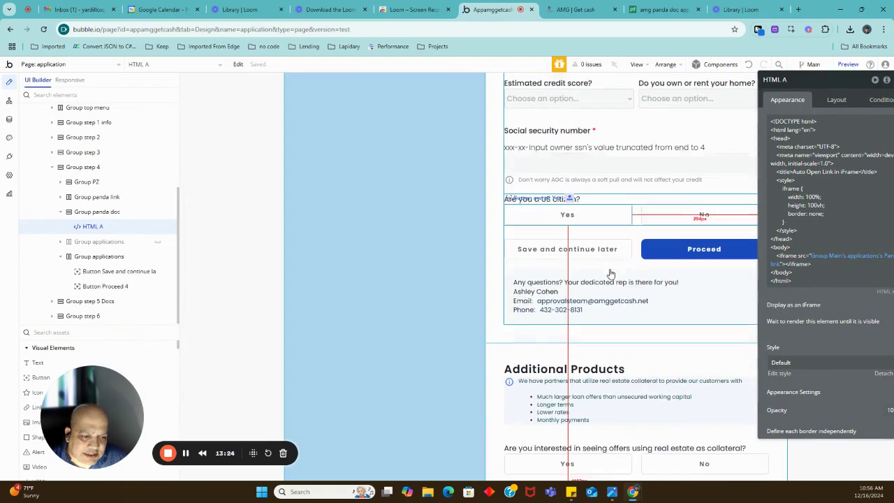
scroll(609, 273, down, 1)
click(687, 237)
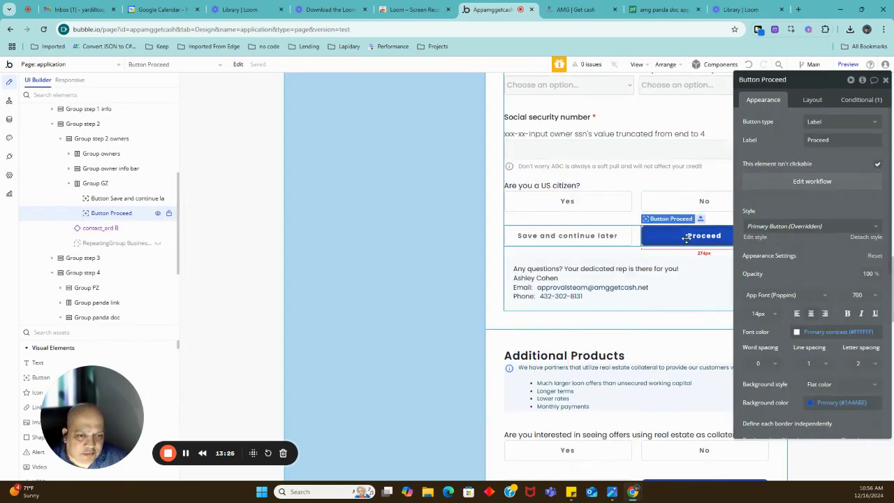
click(782, 186)
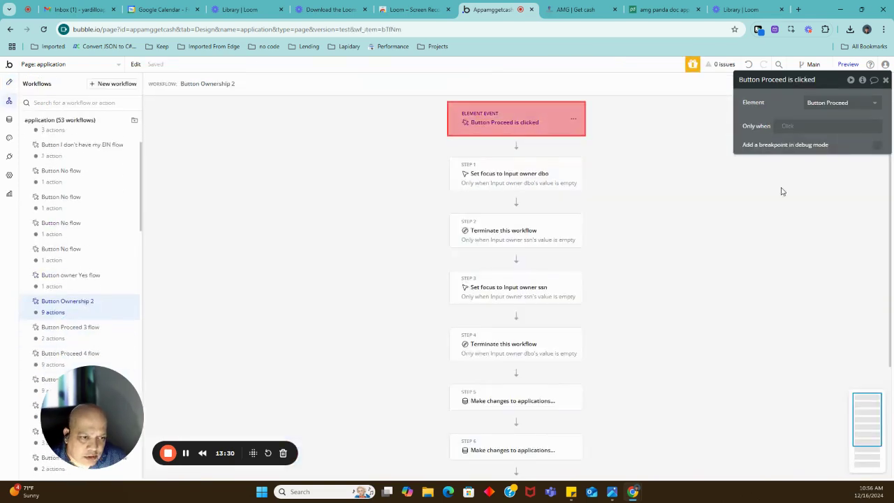
scroll(533, 243, down, 2)
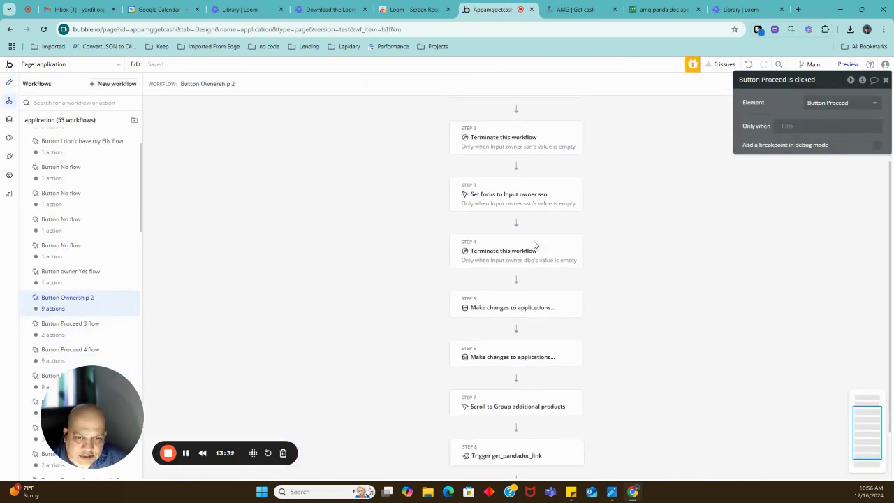
scroll(532, 379, down, 1)
Open the get_pandadoc_link event and inspect Step 2's Create document fields and Step 3's saved document id.
mouse_move(500, 392)
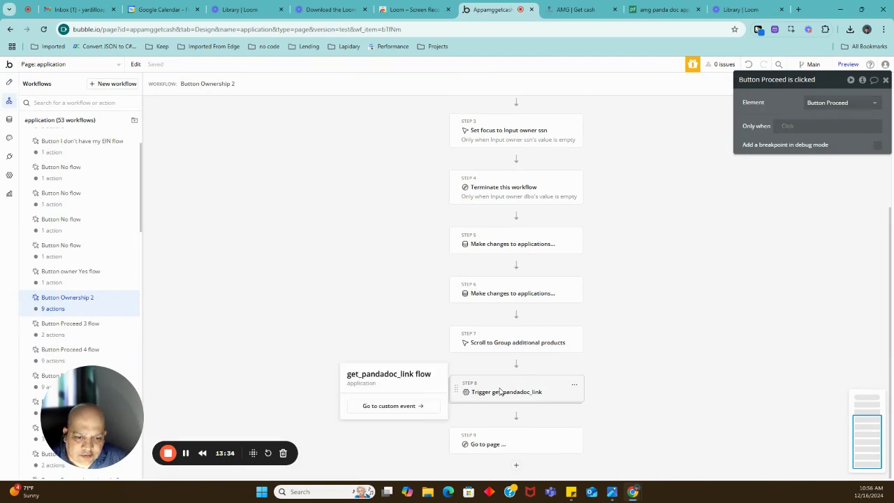
click(409, 408)
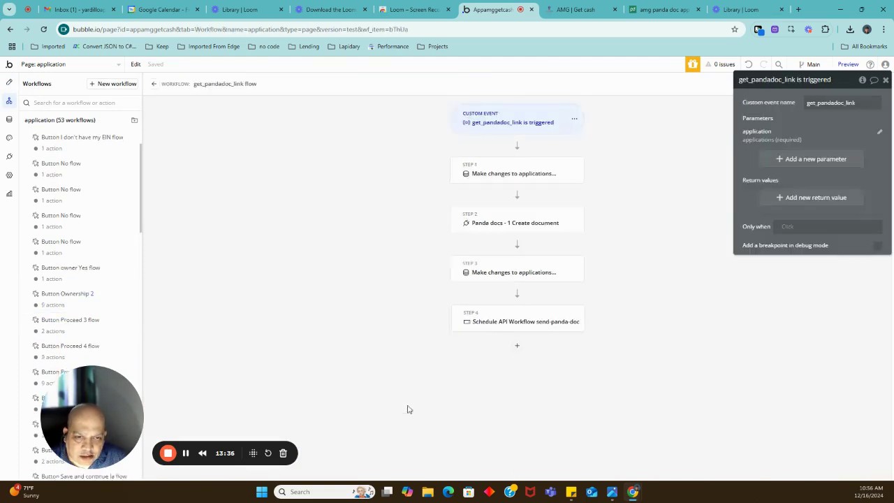
click(527, 222)
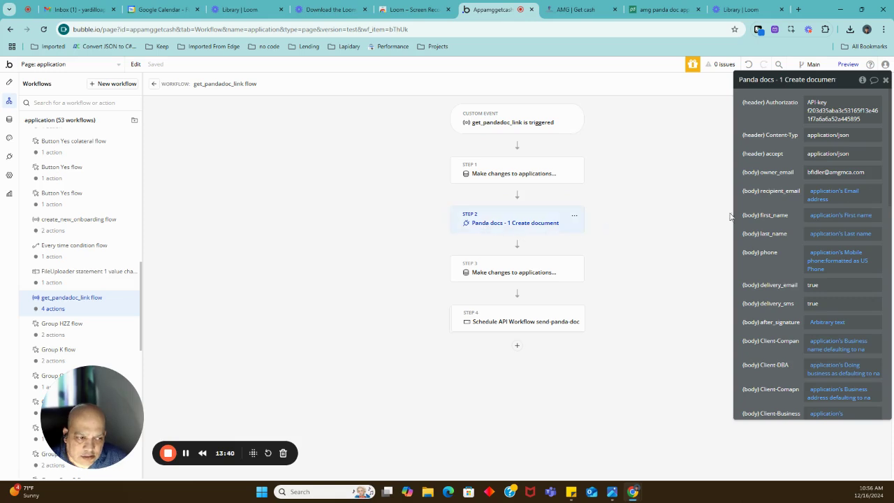
scroll(795, 203, down, 2)
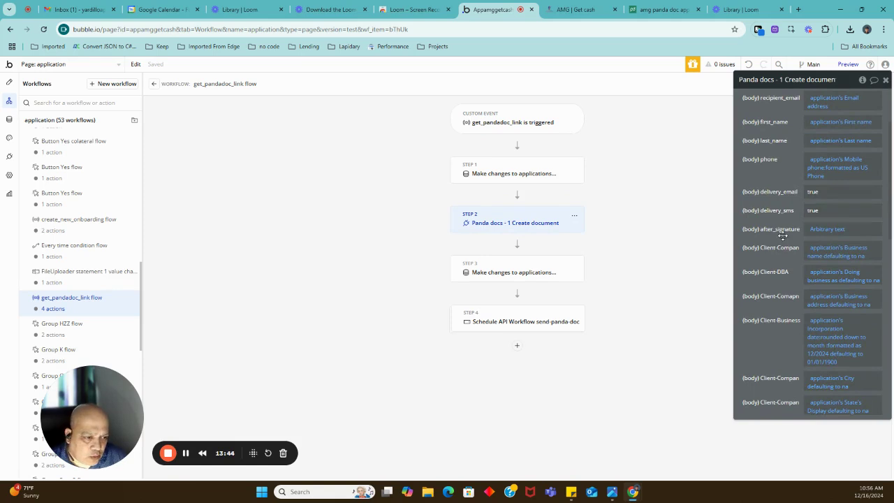
drag(781, 236, 699, 239)
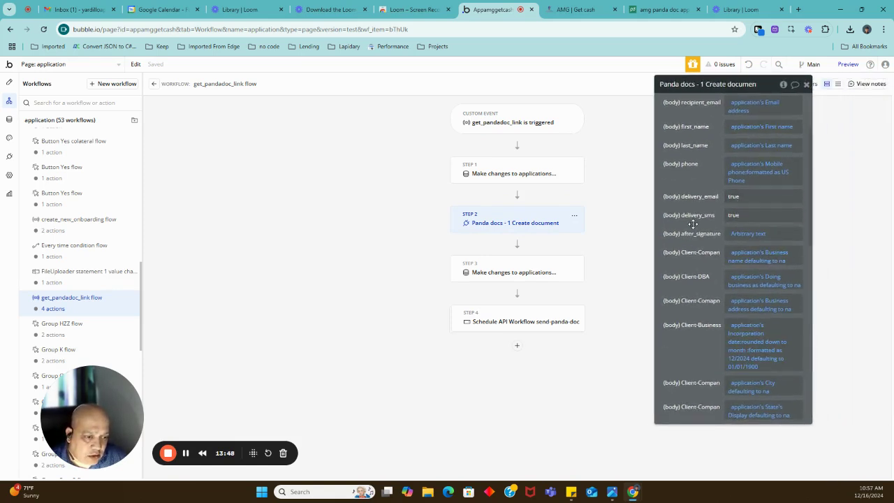
scroll(708, 201, down, 5)
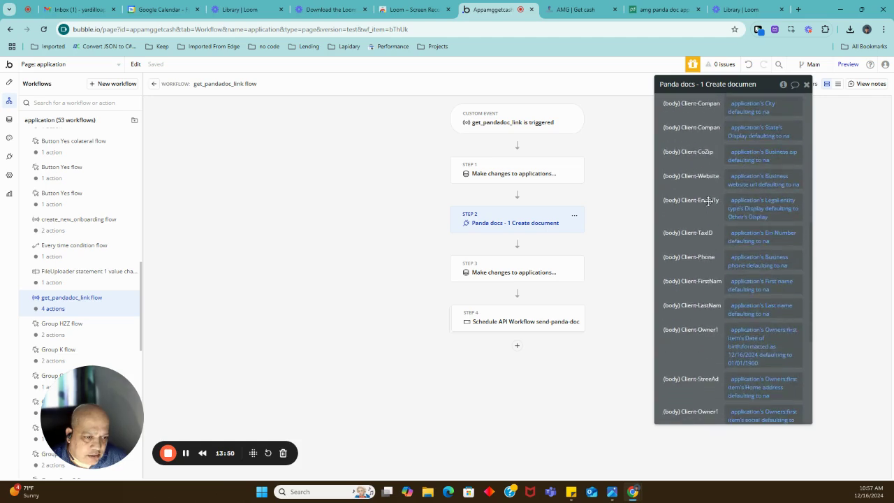
scroll(709, 201, down, 4)
mouse_move(700, 215)
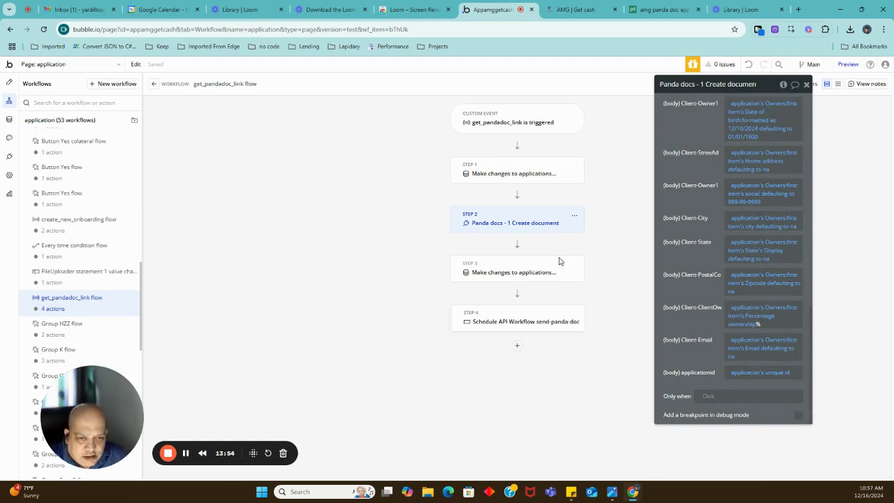
click(528, 272)
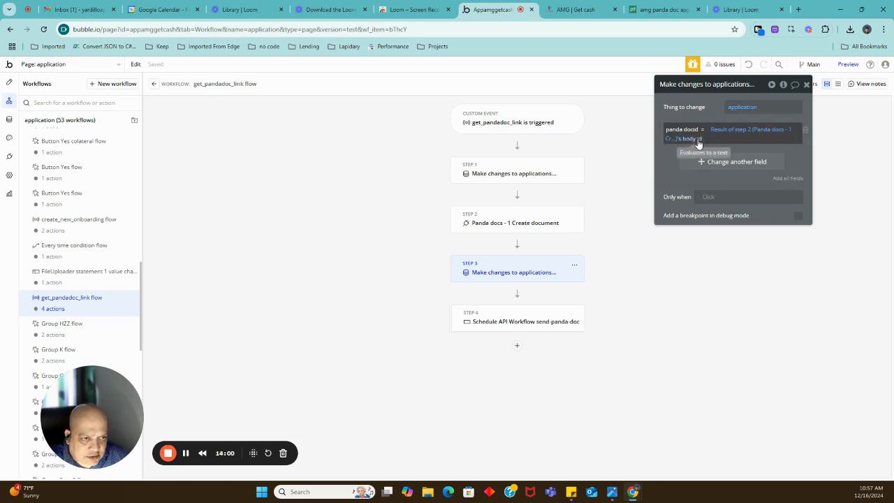
Inspect Step 4's send-panda-doc scheduling parameters, then jump to the send-panda-doc backend workflow.
click(525, 319)
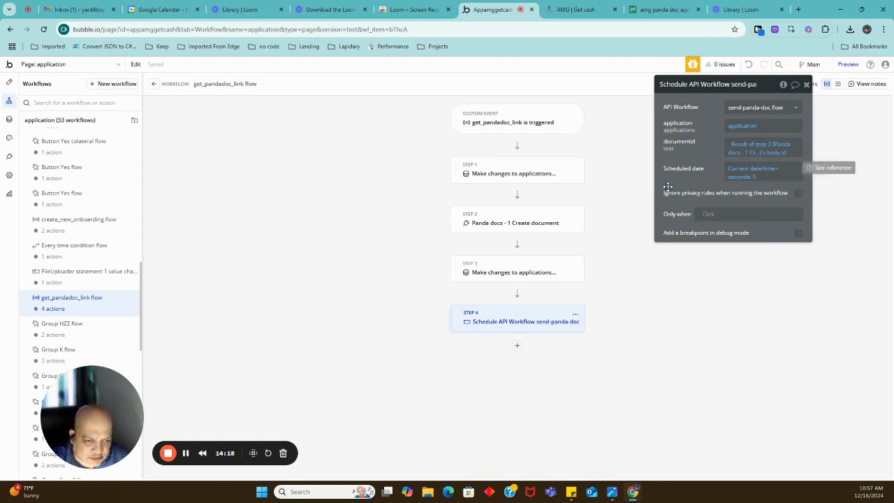
drag(693, 181, 713, 196)
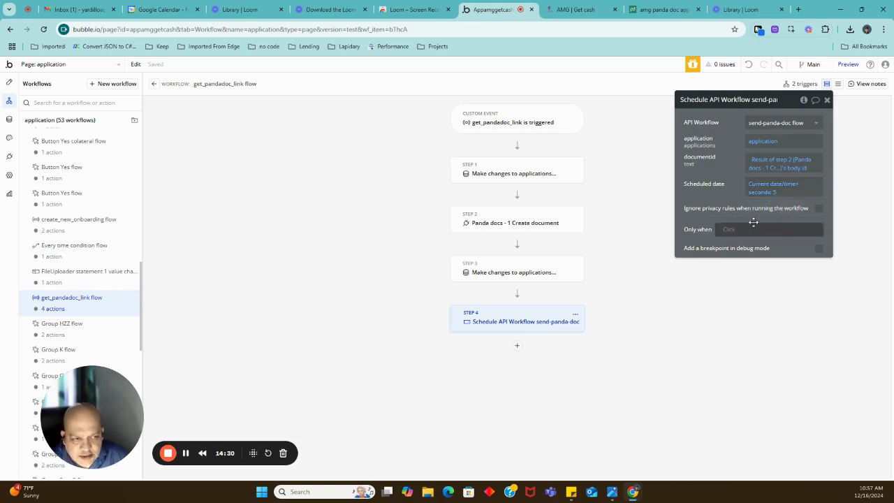
mouse_move(513, 330)
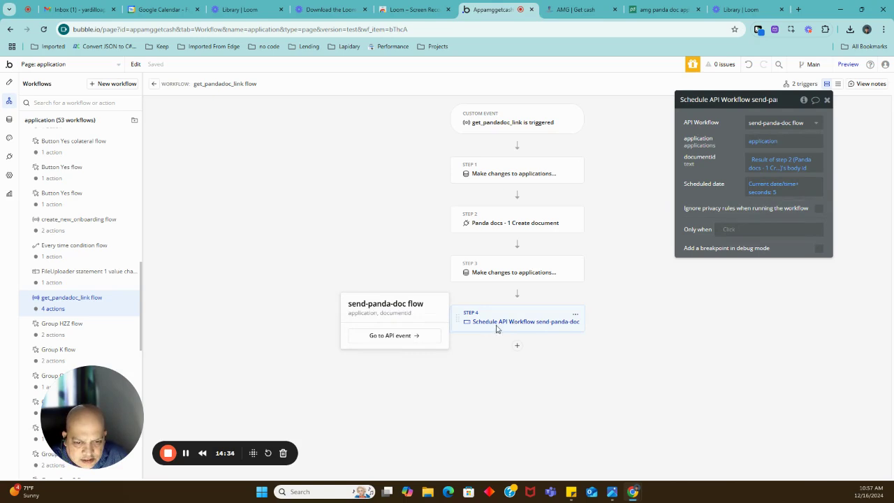
click(405, 335)
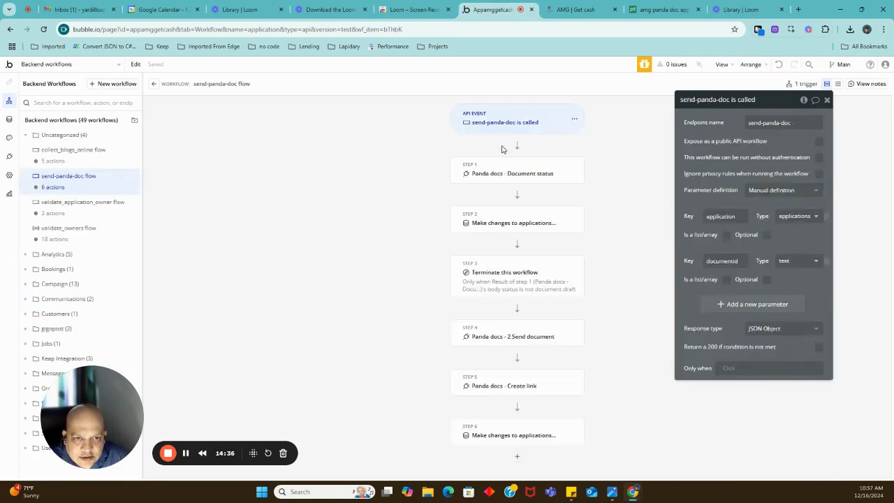
Review backend steps 1–6: document status, status save, draft check, send, create link, save link.
click(518, 175)
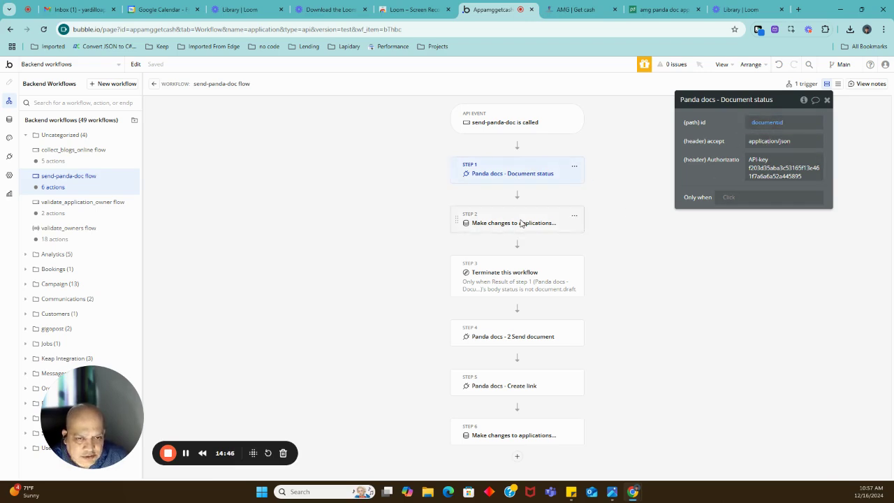
click(521, 223)
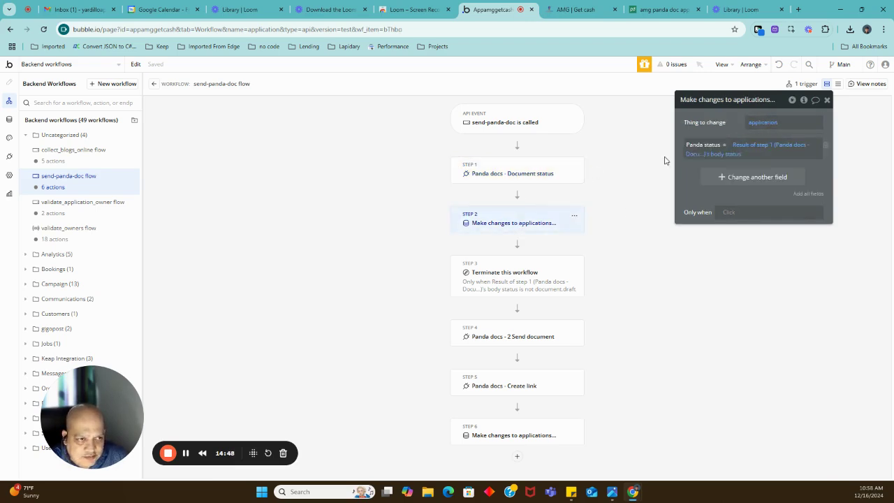
click(518, 279)
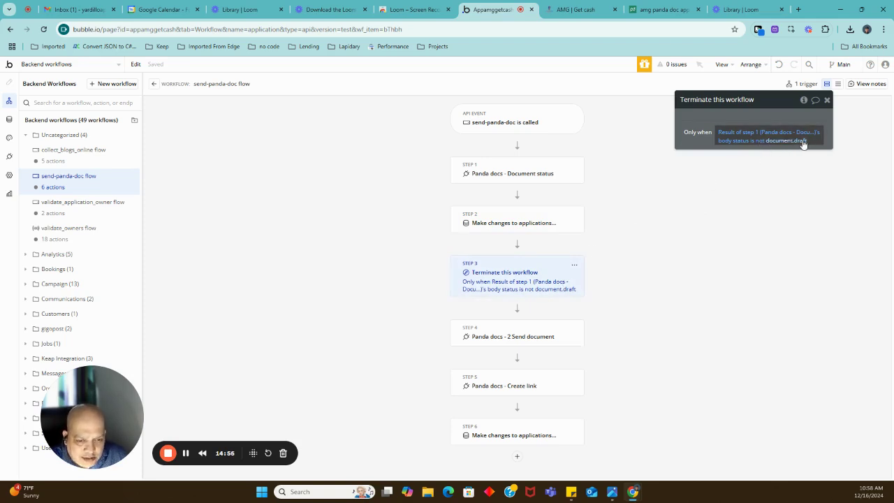
click(532, 339)
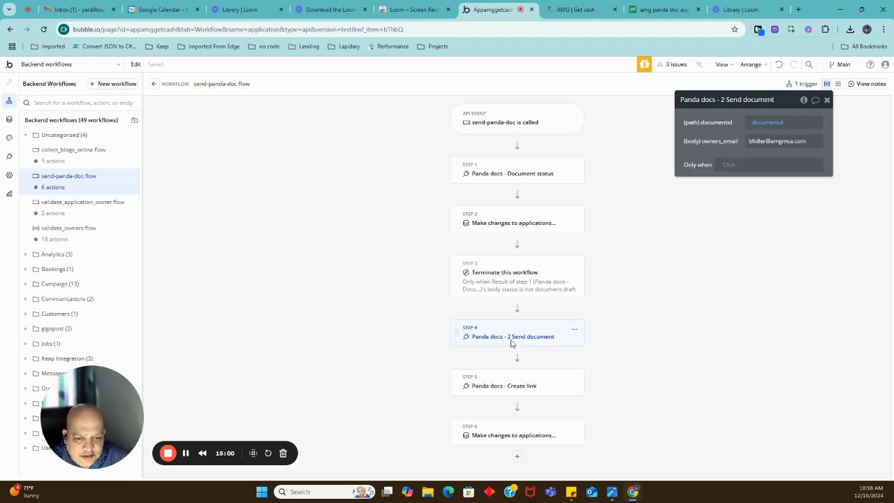
click(523, 388)
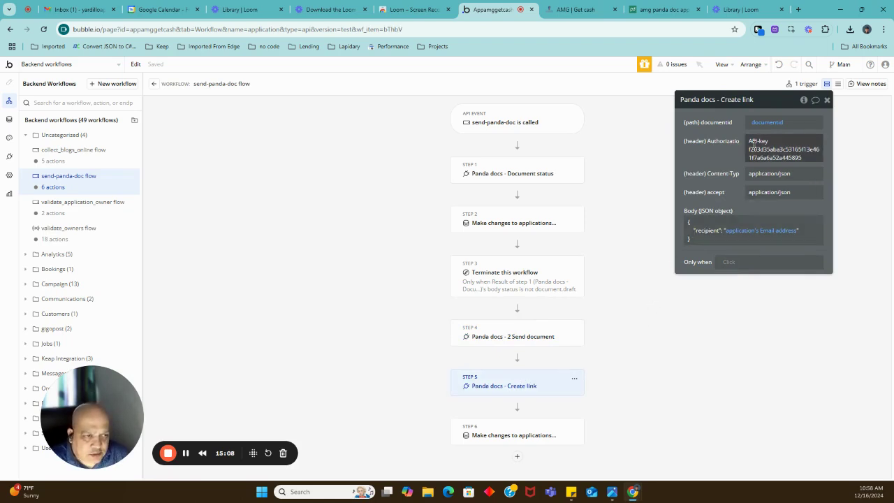
click(526, 437)
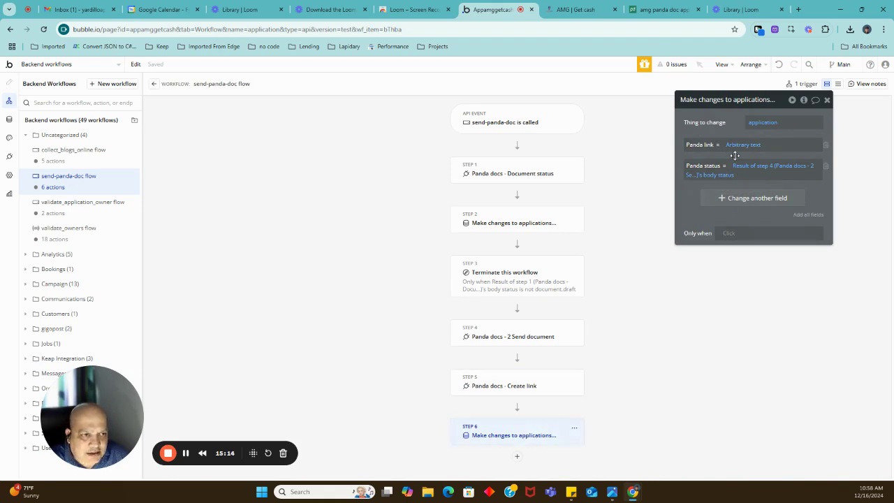
Insert 's/' after app.pandadoc.com/ in Step 6's Panda link text.
click(740, 145)
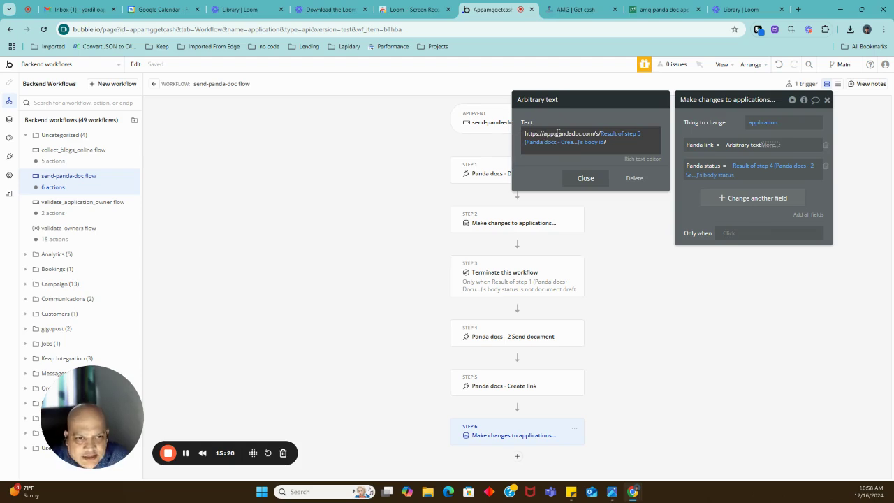
click(597, 134)
text(s/)
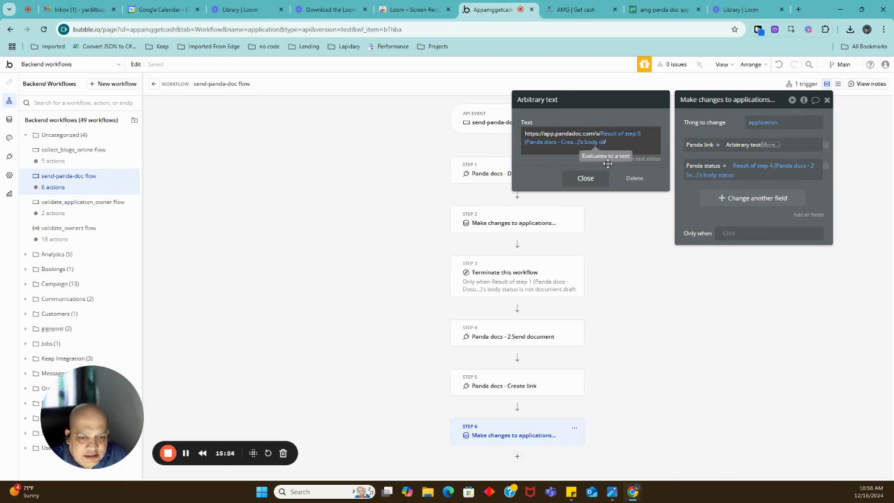
click(586, 179)
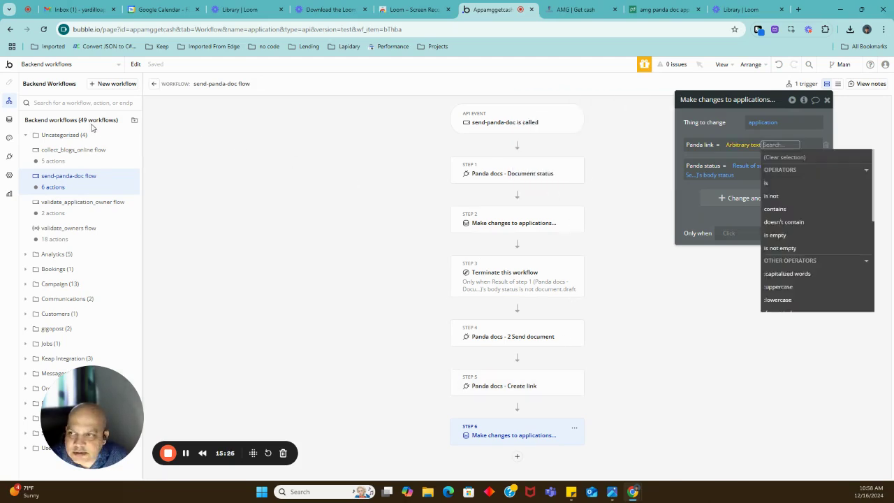
Inspect the application page's Signature HTML A iframe, then switch to the AMG | Get cash preview.
click(62, 65)
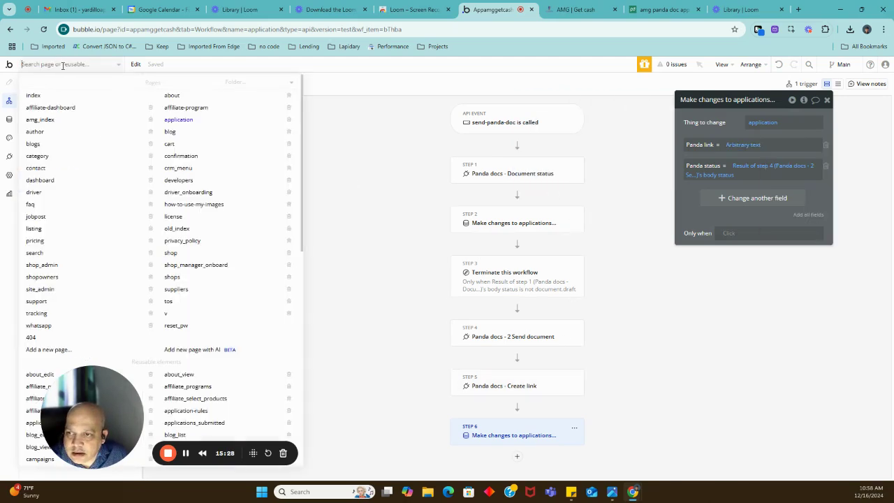
click(185, 122)
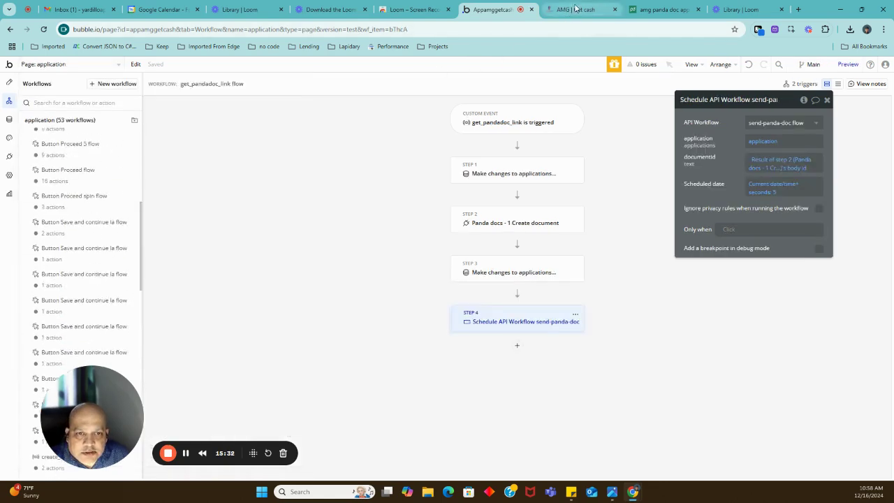
click(9, 83)
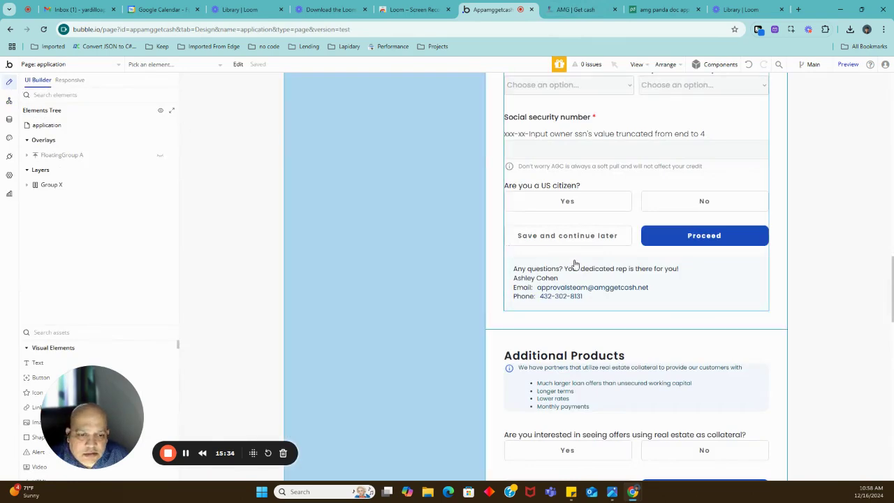
scroll(614, 268, down, 5)
scroll(591, 277, down, 2)
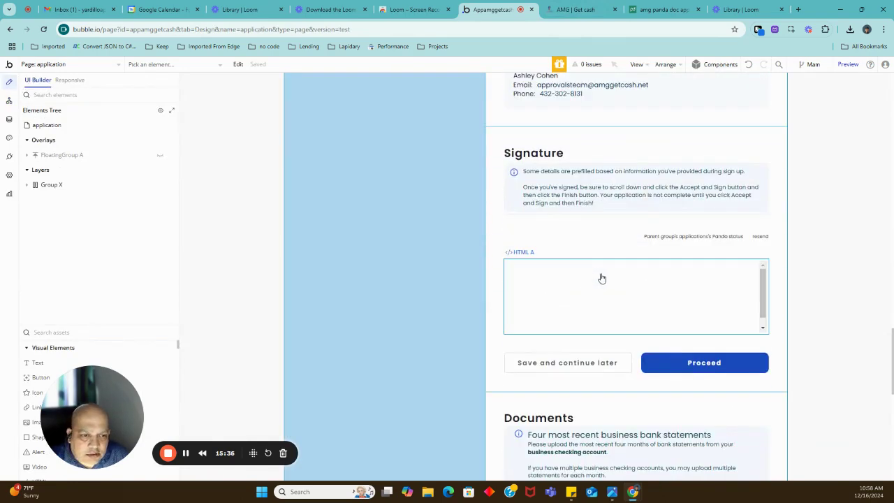
click(598, 276)
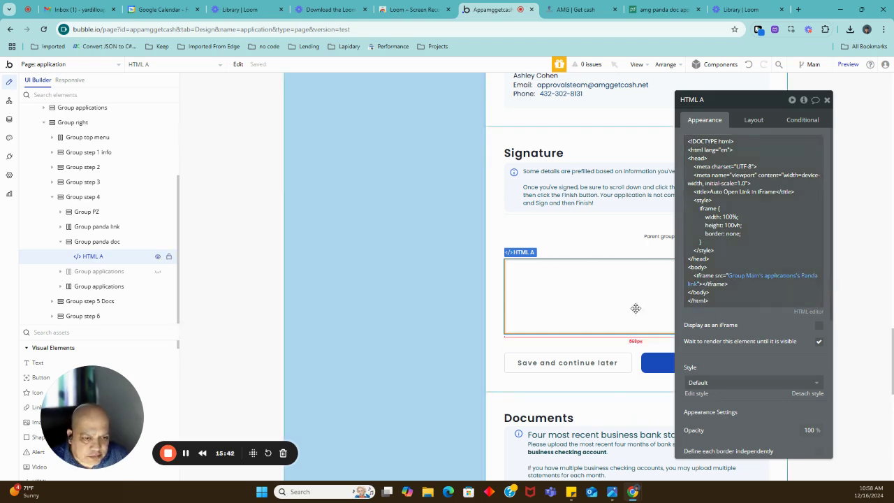
click(569, 10)
Reload the embedded PandaDoc Application for Funding via the document.draft link and scroll to Start signing.
click(566, 71)
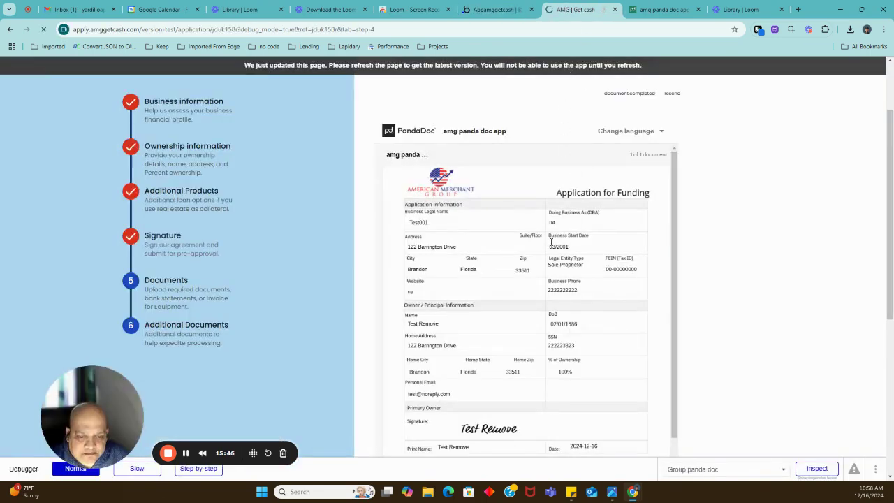
scroll(706, 277, down, 2)
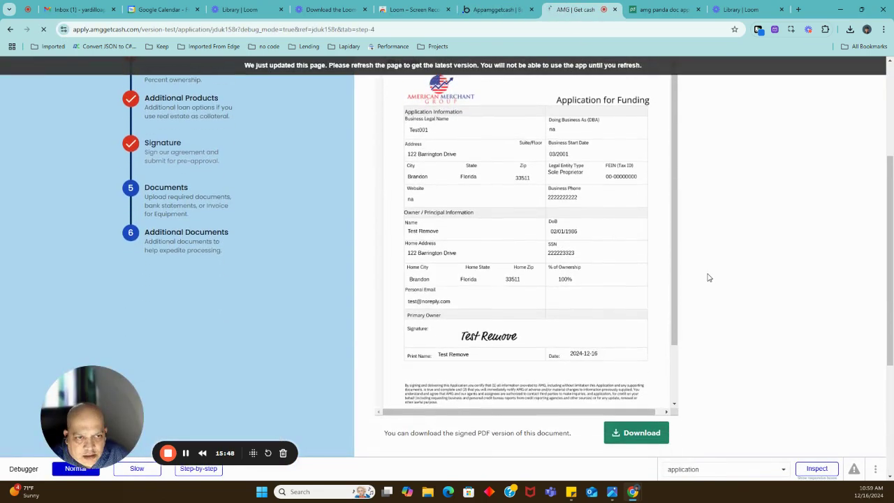
scroll(709, 278, down, 1)
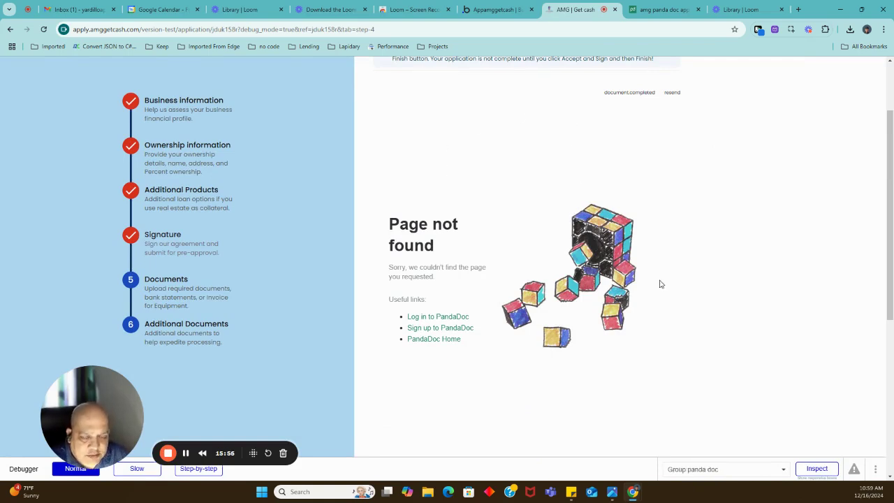
scroll(661, 285, up, 2)
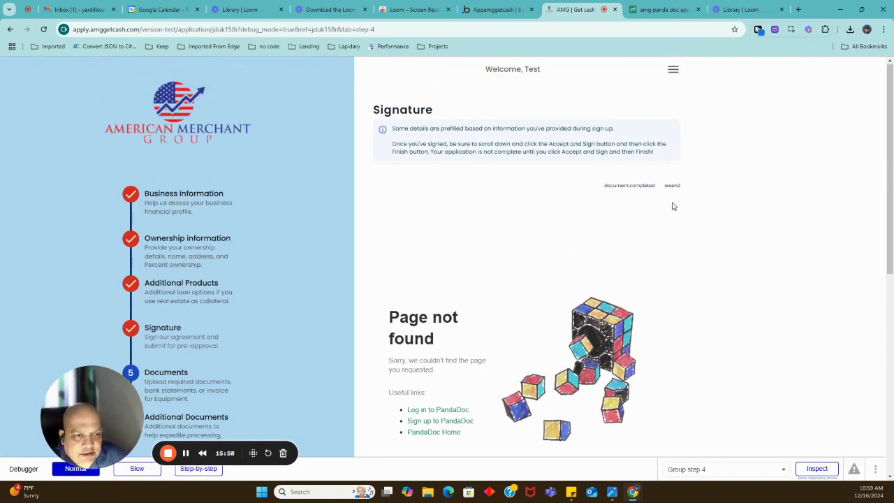
click(670, 186)
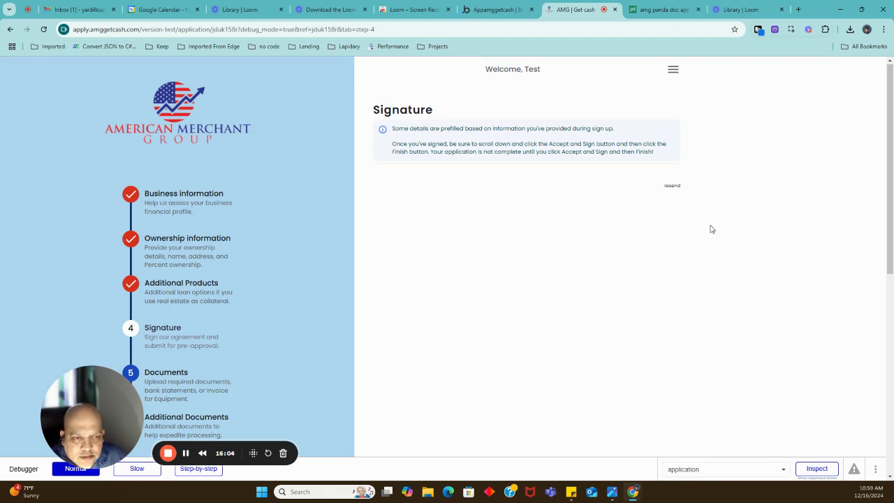
scroll(711, 229, down, 1)
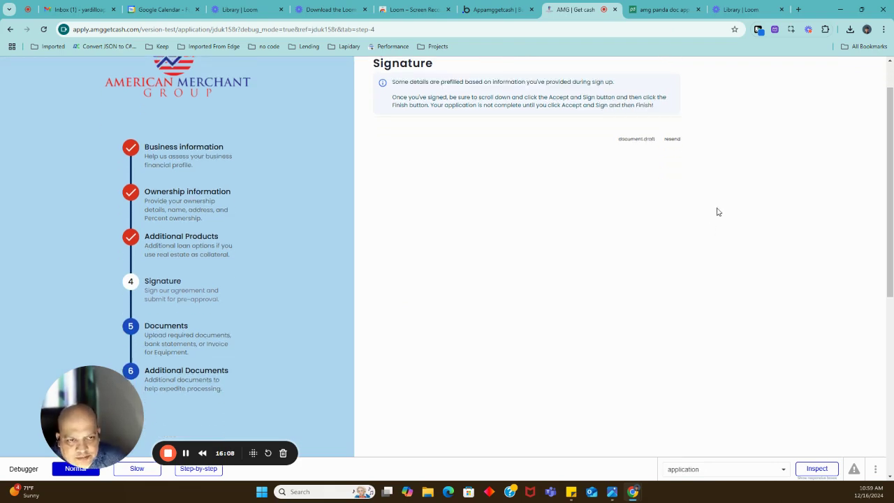
click(644, 142)
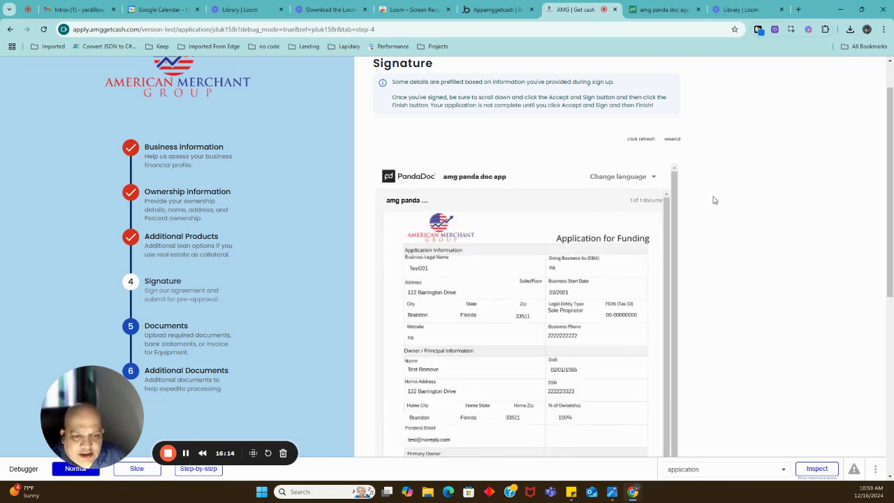
scroll(715, 200, down, 1)
scroll(714, 200, down, 1)
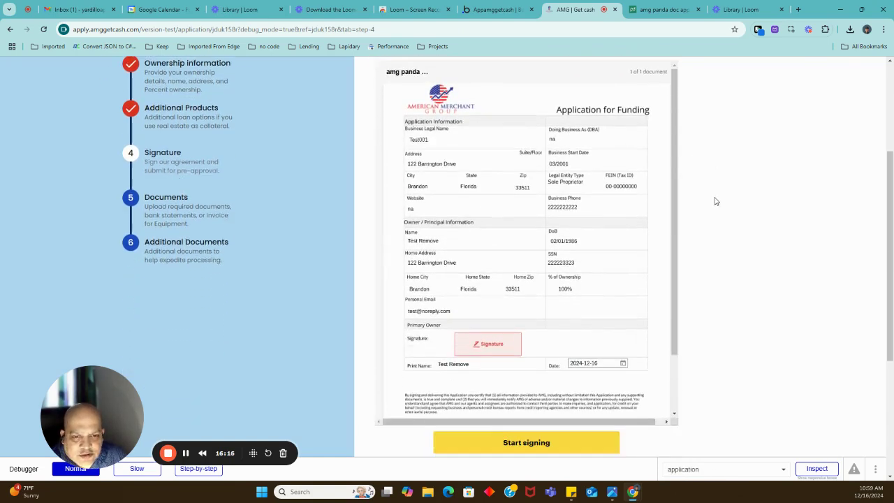
Sign the application's Signature field with the accepted typed signature and finish the PandaDoc document.
click(516, 432)
click(489, 332)
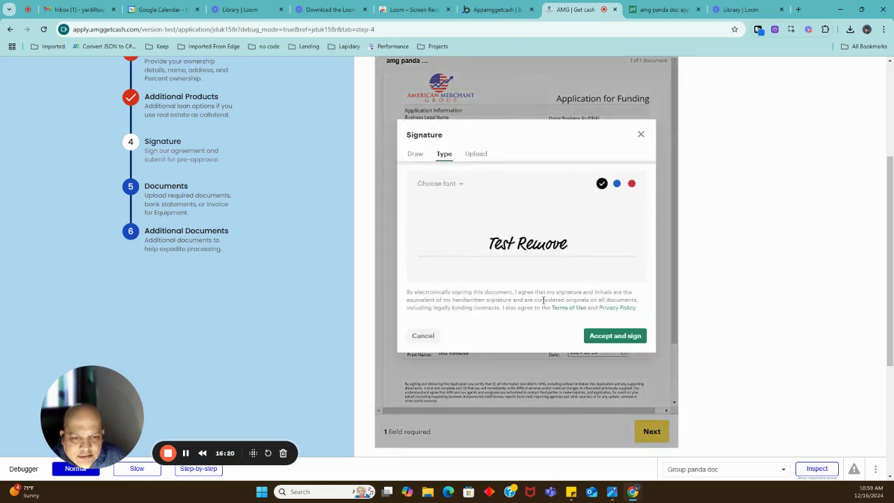
click(608, 335)
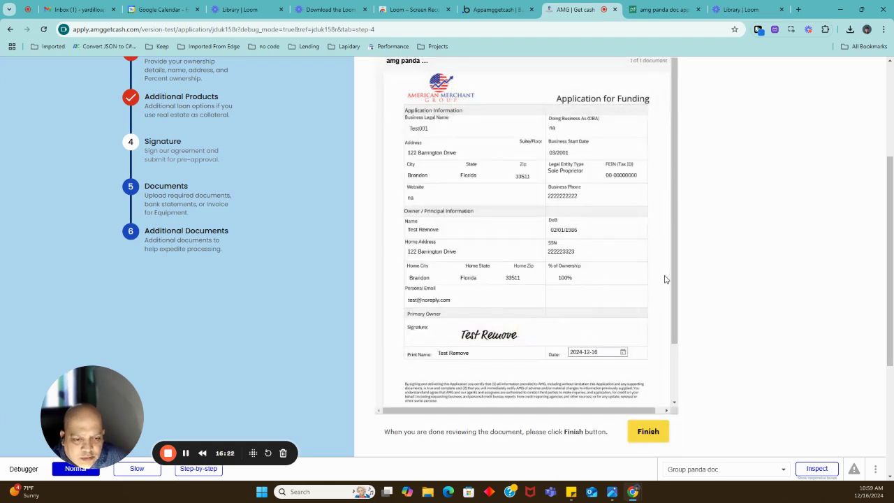
scroll(665, 283, down, 1)
scroll(663, 283, down, 2)
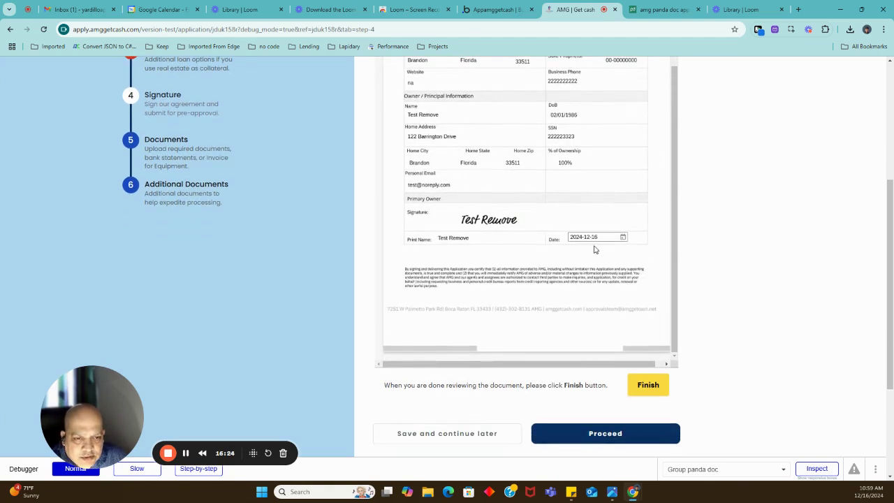
mouse_move(588, 241)
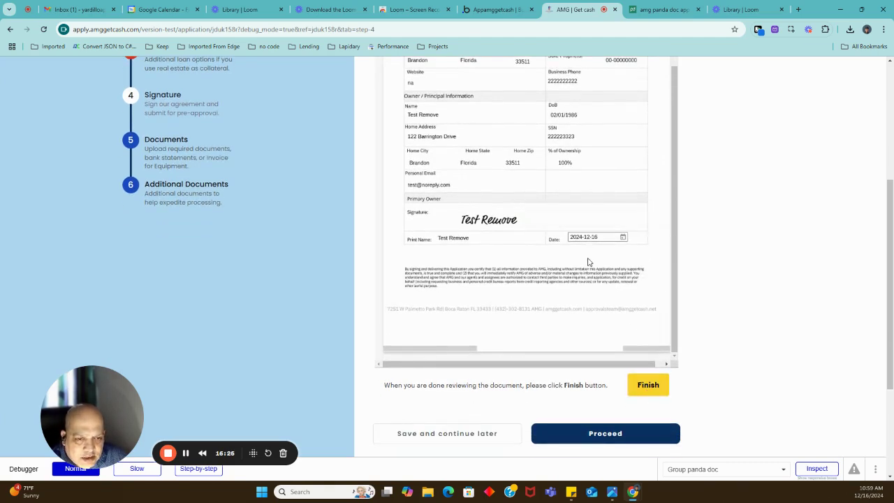
scroll(586, 244, up, 1)
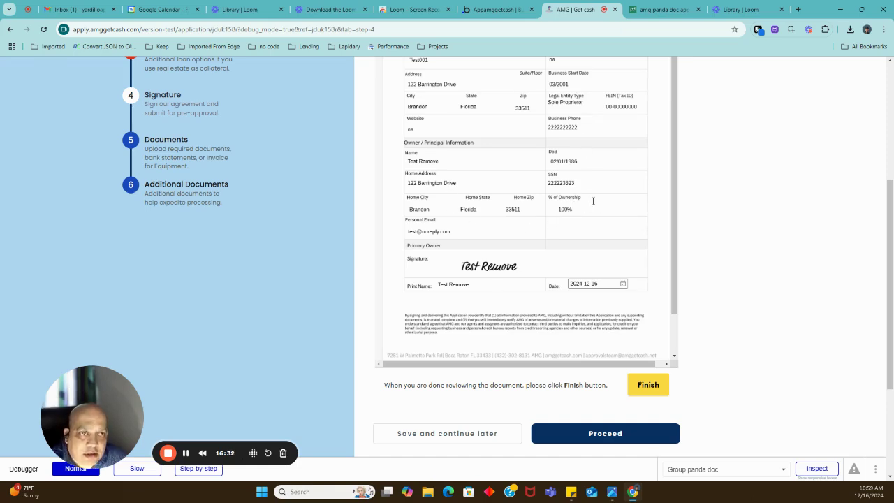
scroll(600, 328, down, 1)
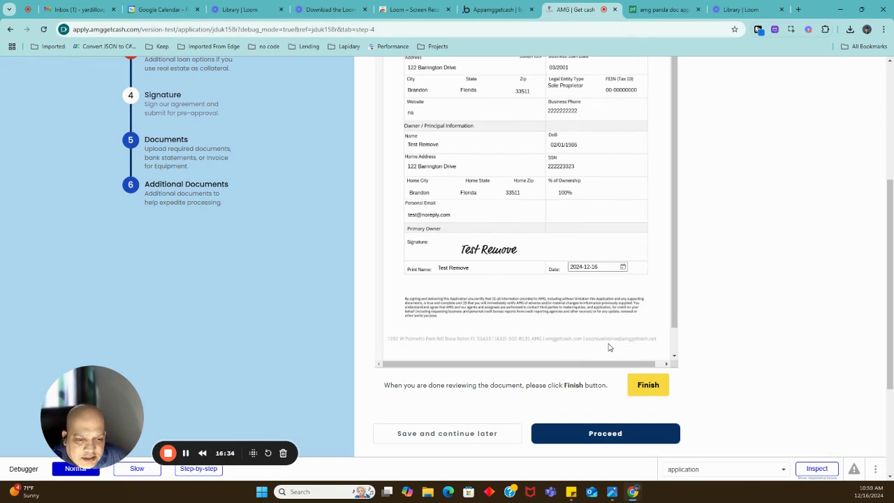
click(647, 389)
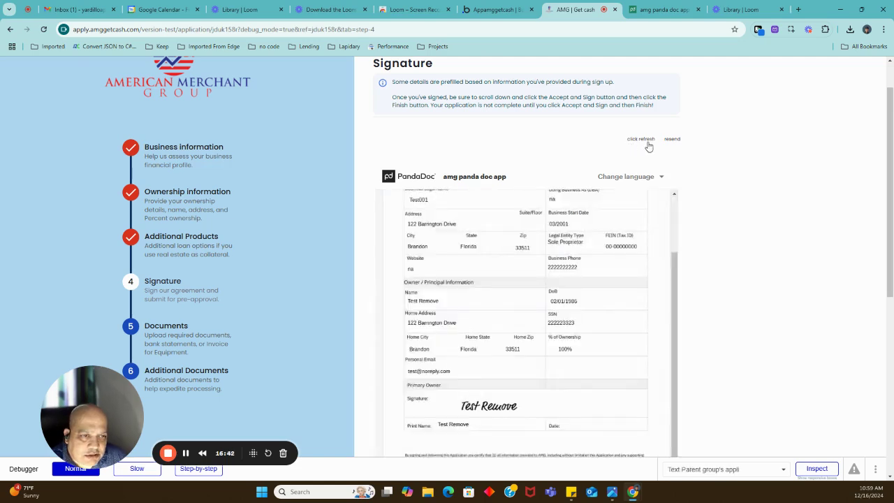
Proceed from the signed document to the Documents step.
scroll(724, 248, down, 5)
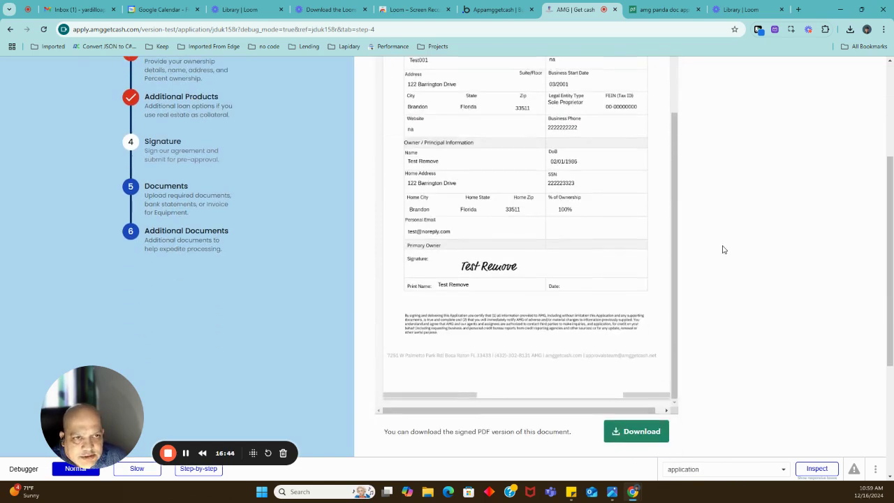
scroll(724, 366, down, 1)
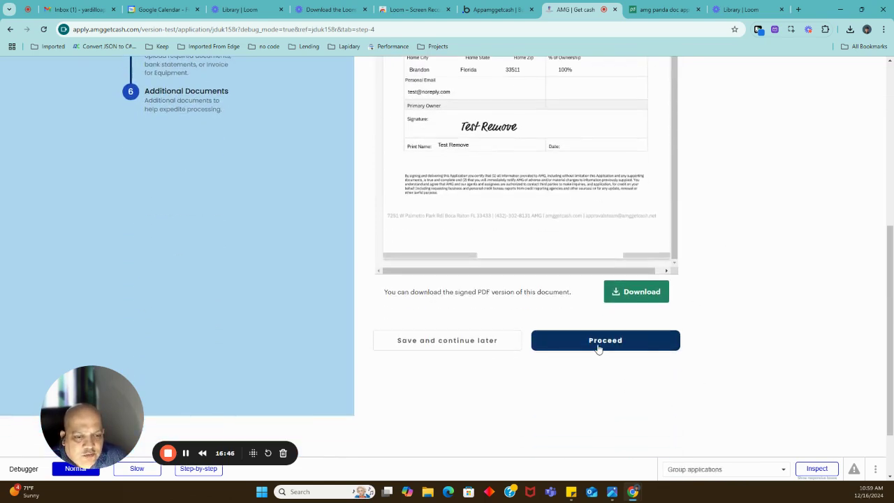
click(595, 345)
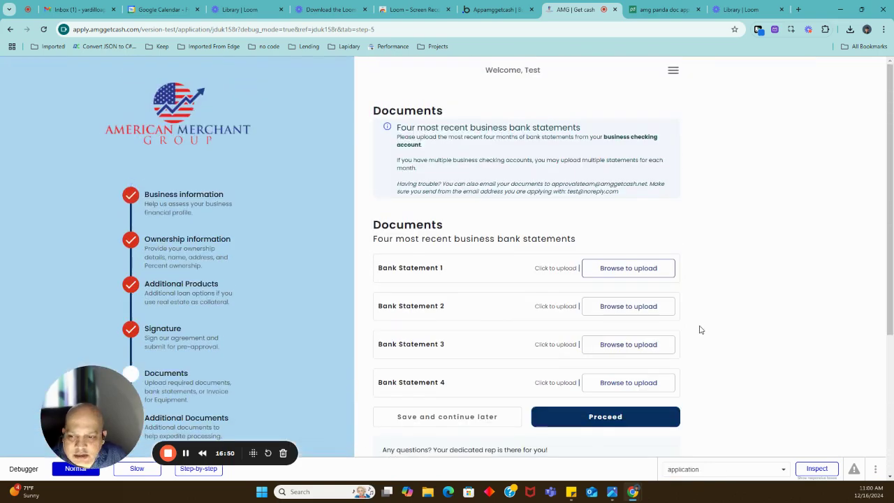
Go back to the Signature step, select the document.completed status text, then return to Bubble.
click(155, 332)
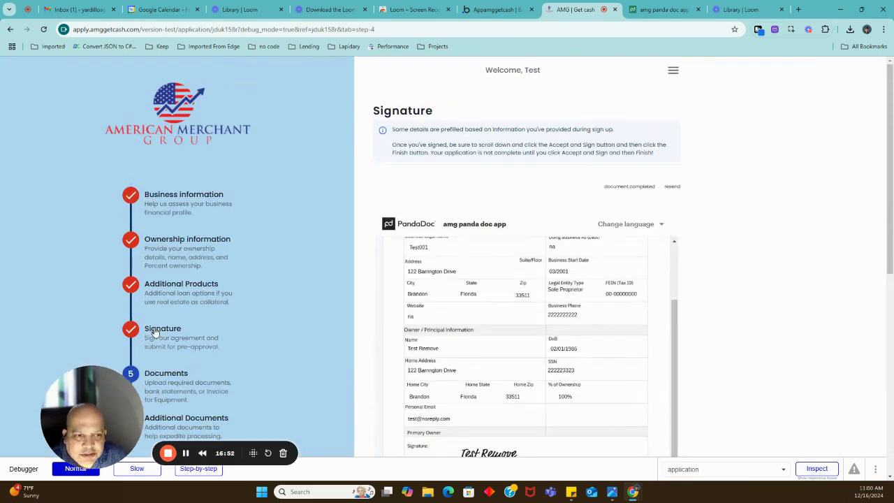
double_click(618, 186)
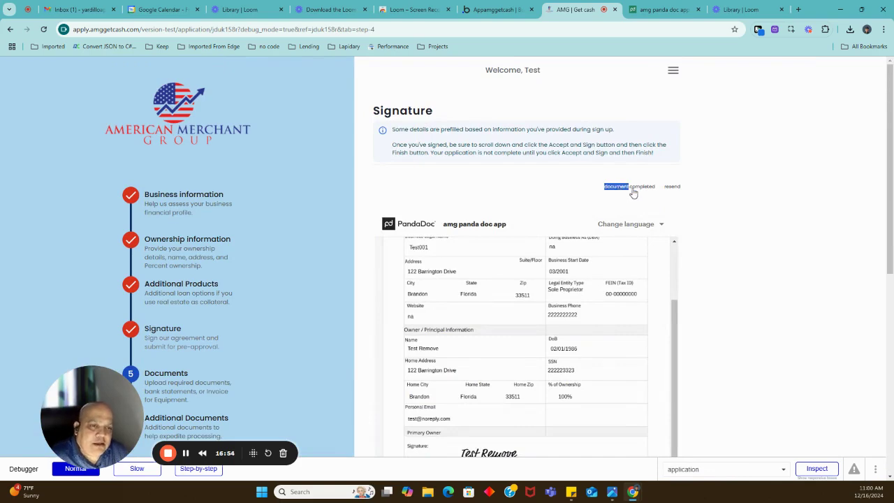
triple_click(632, 190)
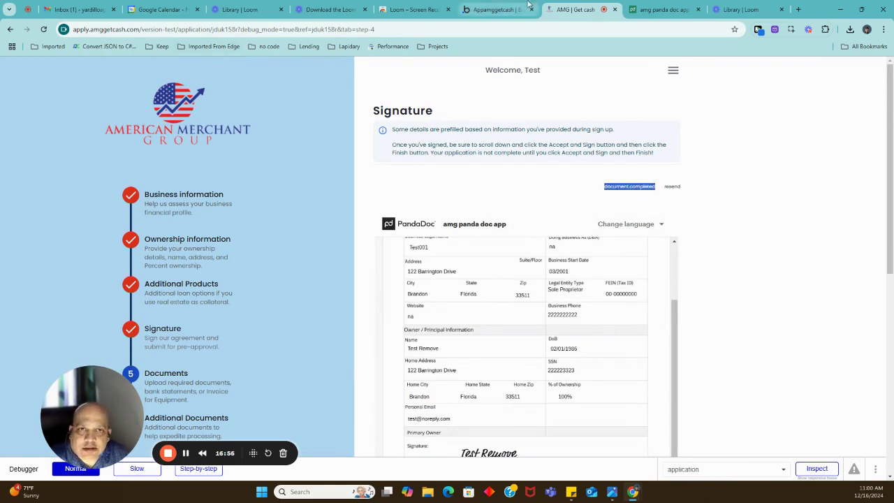
click(496, 9)
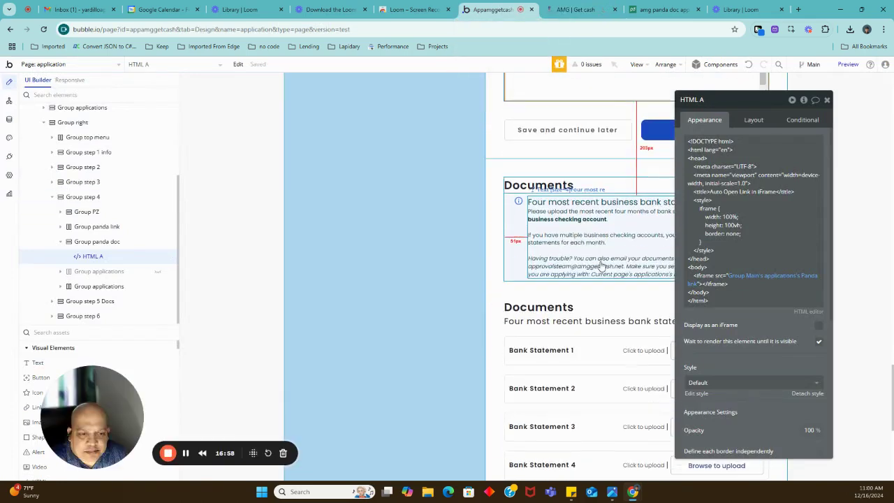
Open Button Proceed 4's workflow and inspect the PandaDoc status check and terminate-workflow steps.
scroll(602, 269, down, 4)
scroll(605, 269, up, 4)
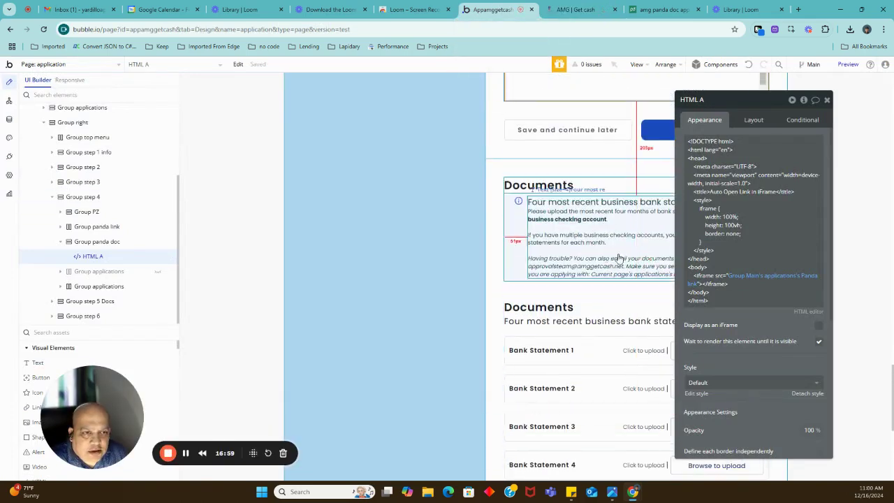
click(657, 136)
click(745, 201)
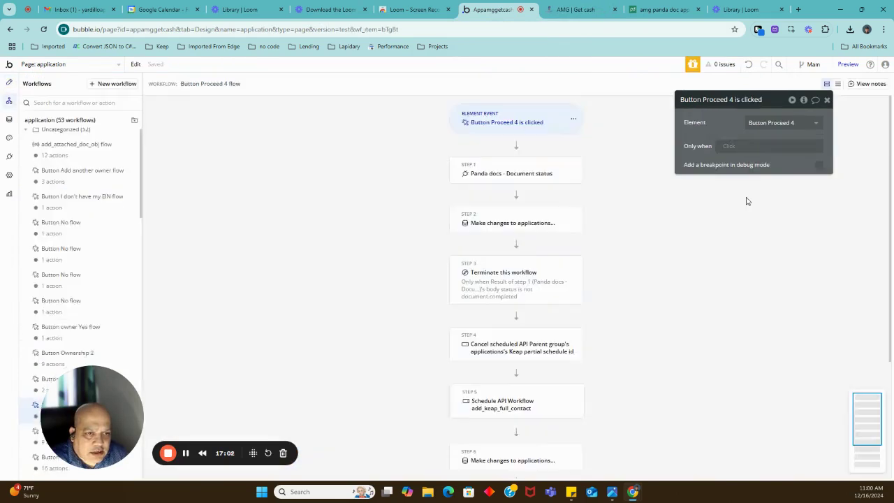
click(540, 180)
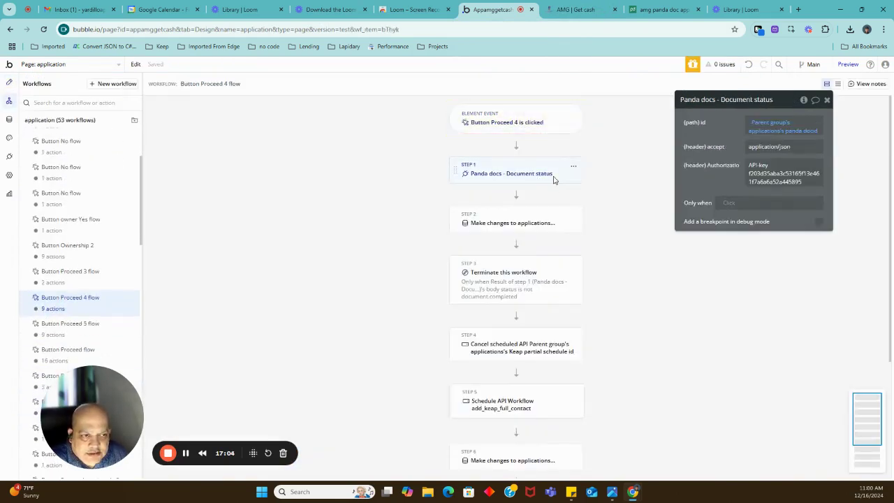
click(485, 282)
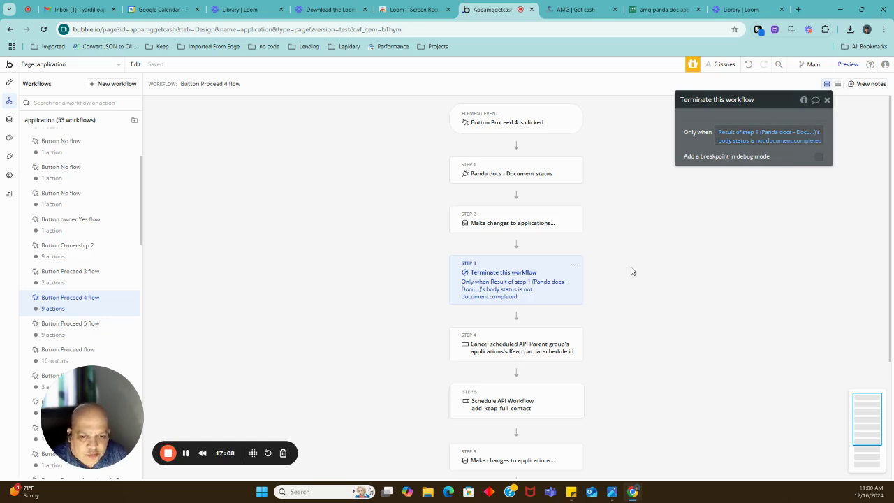
scroll(630, 271, down, 2)
scroll(542, 315, down, 2)
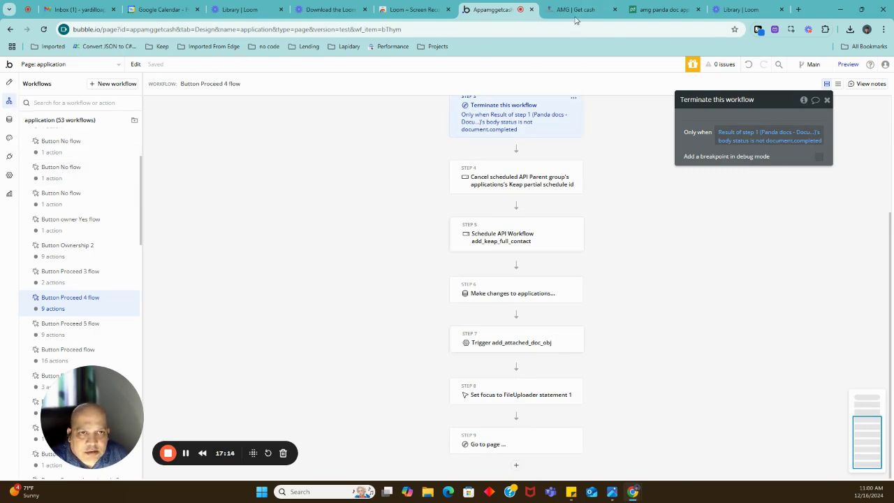
Return to the Design tab and shift the Proceed button's property panel off the canvas.
click(9, 84)
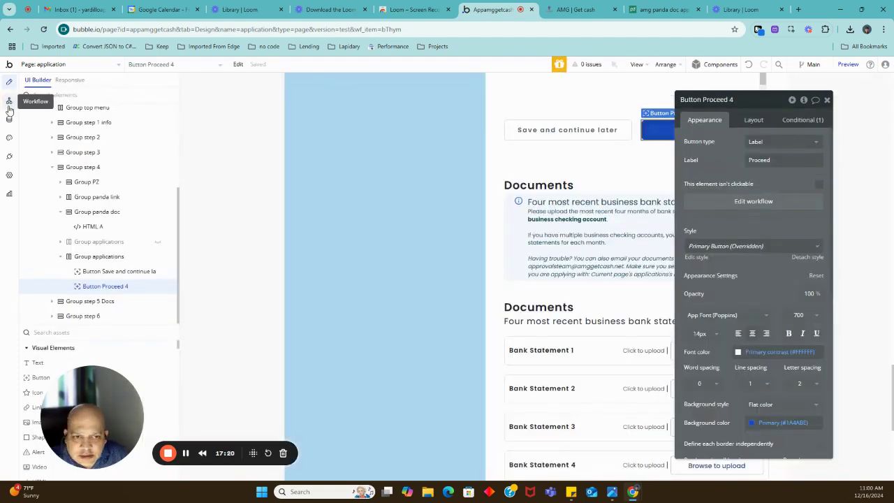
drag(700, 209, 747, 204)
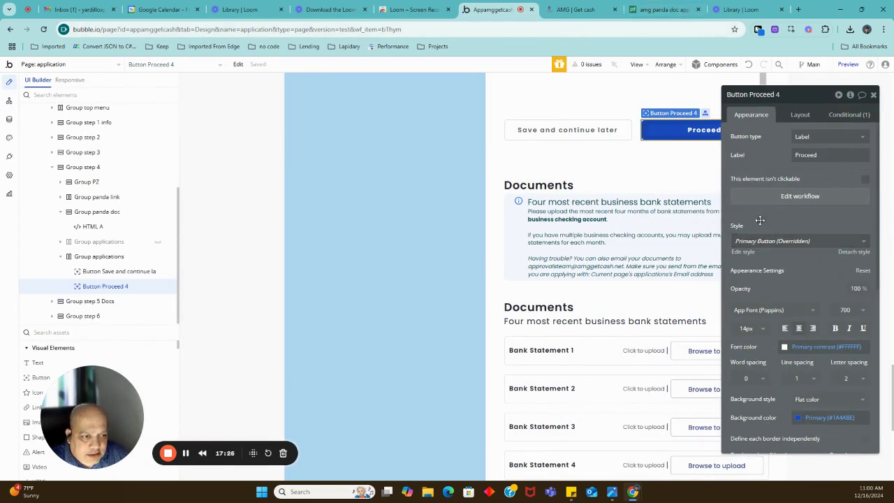
drag(759, 220, 739, 224)
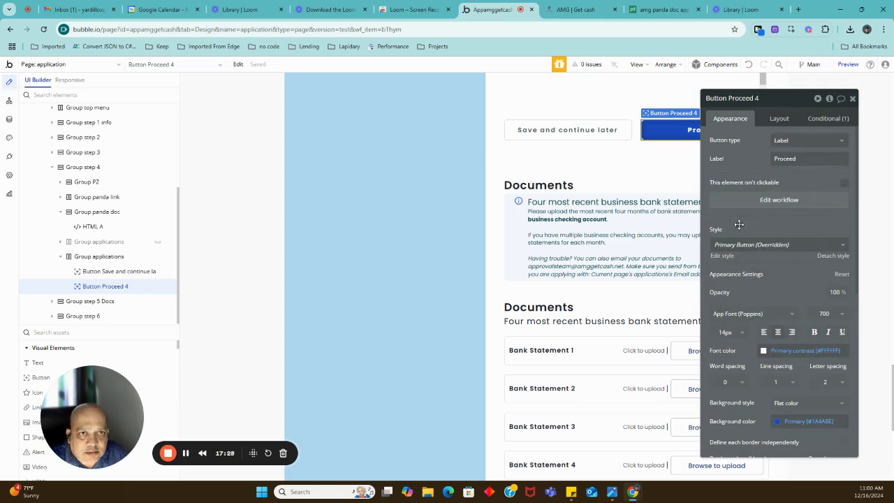